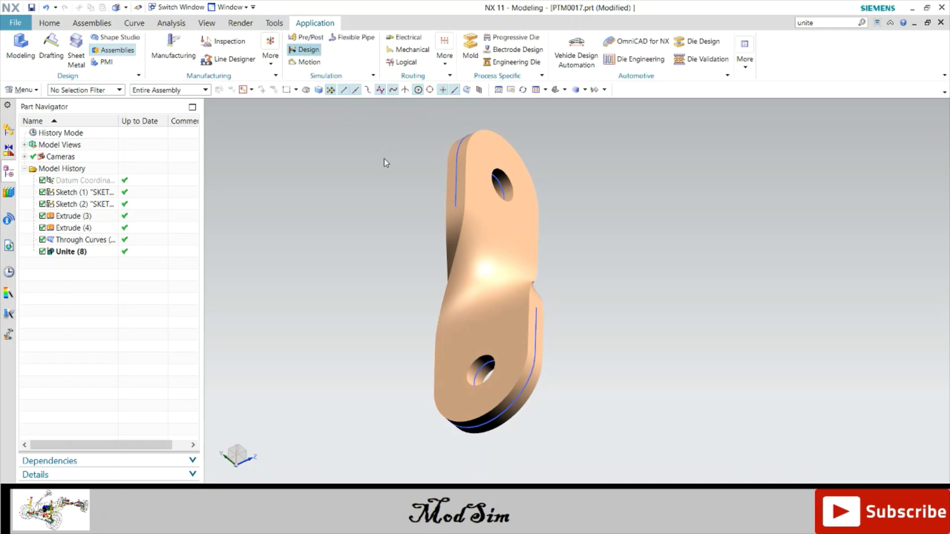
- Create a structural NX Nastran Design FEM and simulation with an idealized part, and add a Linear Statics - Single Constraint solution
{"action": "left_click", "coordinate": [310, 49]}
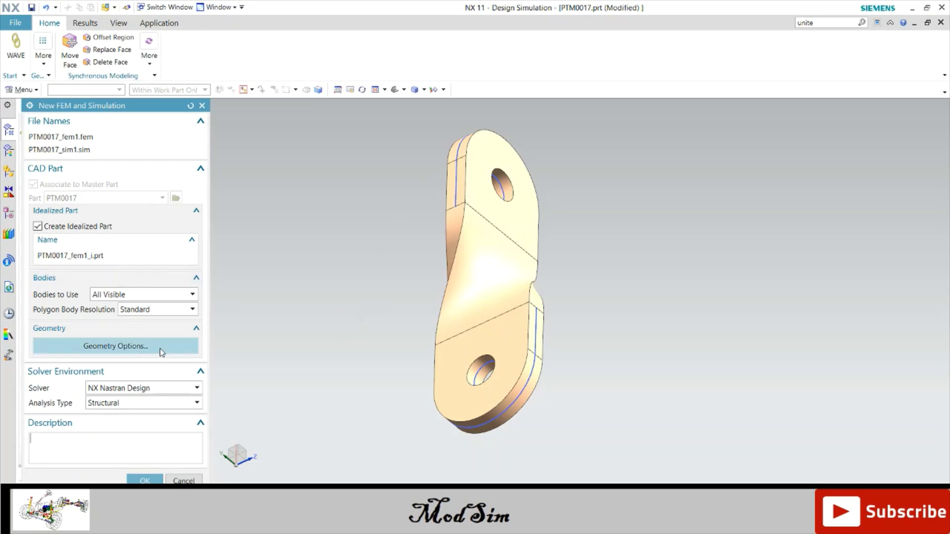
{"action": "left_click", "coordinate": [143, 480]}
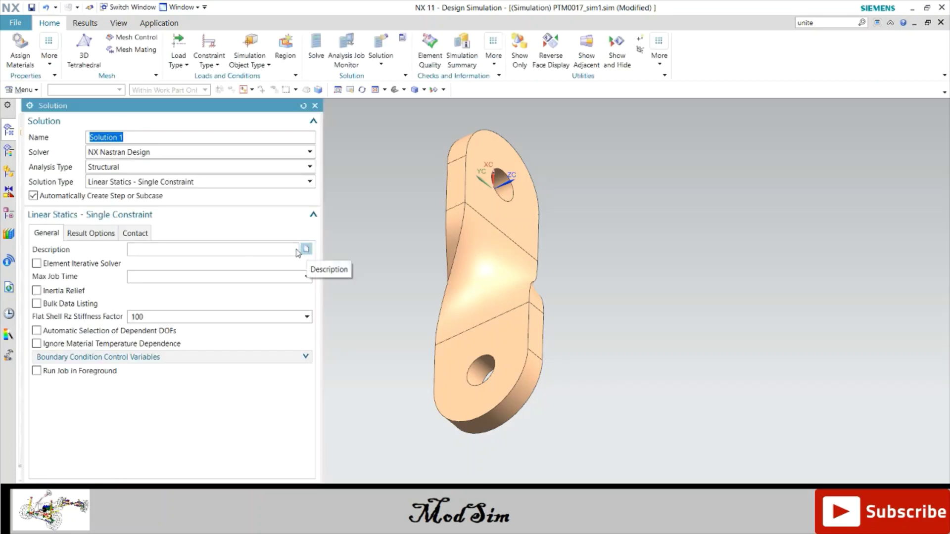
{"action": "left_click", "coordinate": [186, 184]}
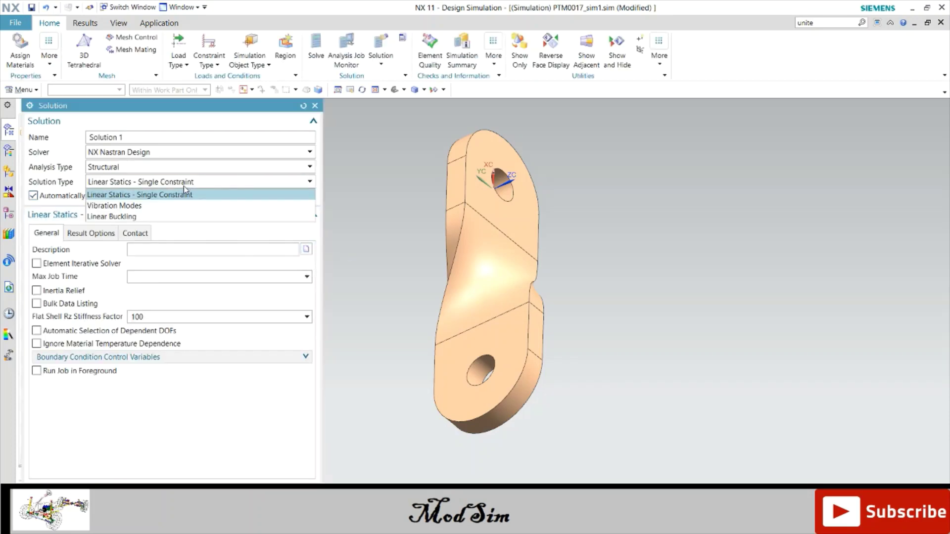
{"action": "left_click", "coordinate": [171, 196]}
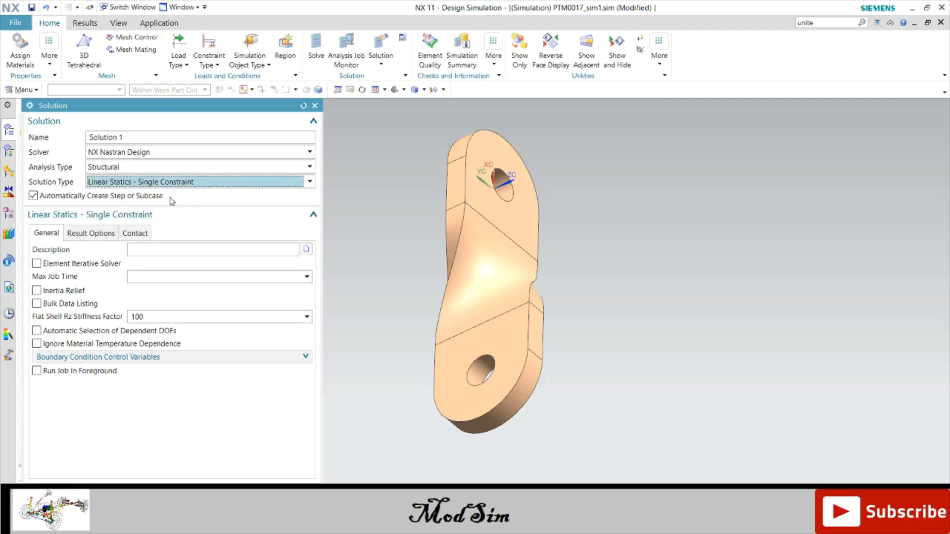
{"action": "left_click", "coordinate": [125, 154]}
{"action": "left_click", "coordinate": [127, 152]}
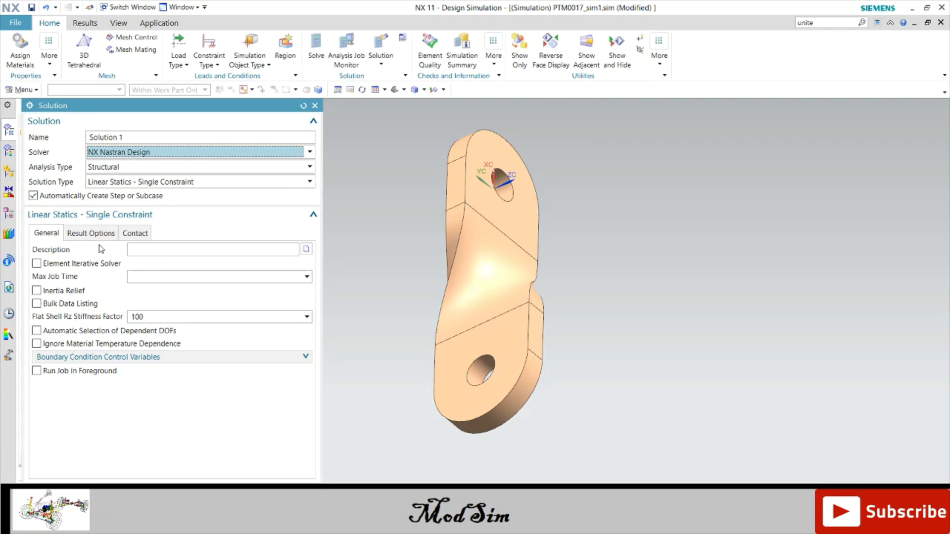
{"action": "left_click", "coordinate": [91, 233]}
{"action": "left_click", "coordinate": [135, 233]}
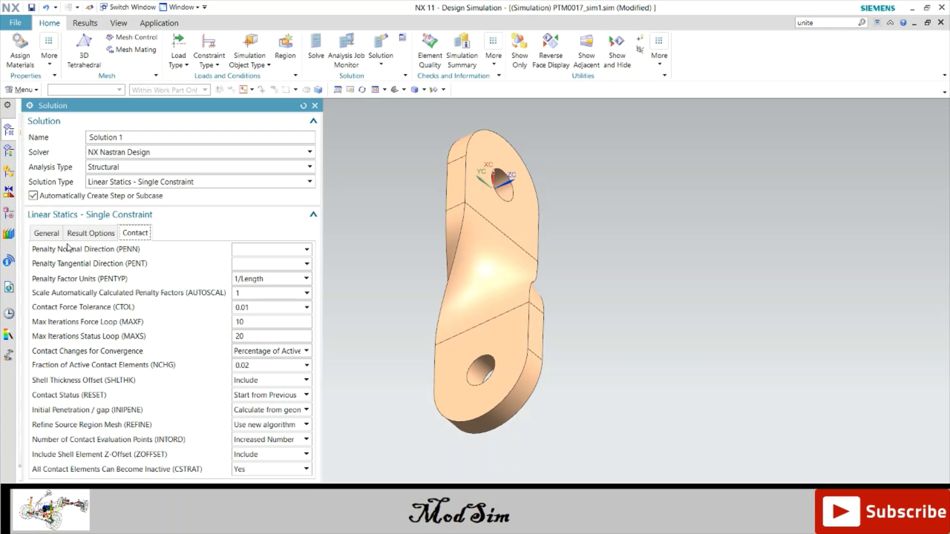
{"action": "left_click", "coordinate": [47, 233]}
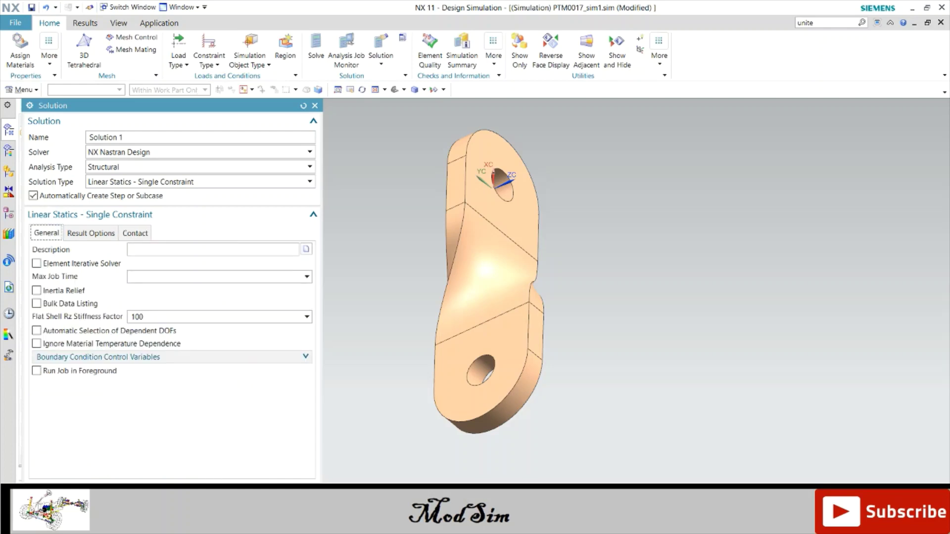
{"action": "middle_click", "coordinate": [191, 376]}
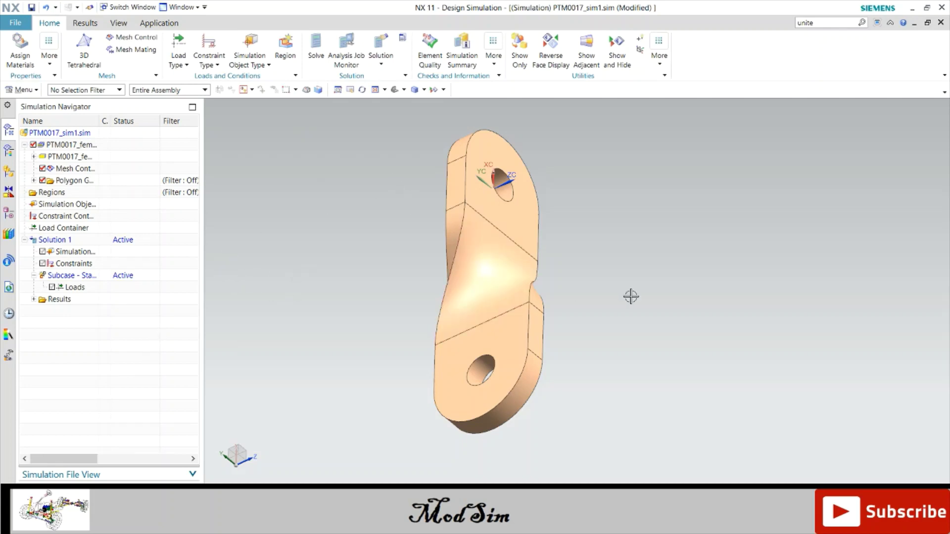
{"action": "middle_click_drag", "start_coordinate": [631, 297], "coordinate": [645, 236]}
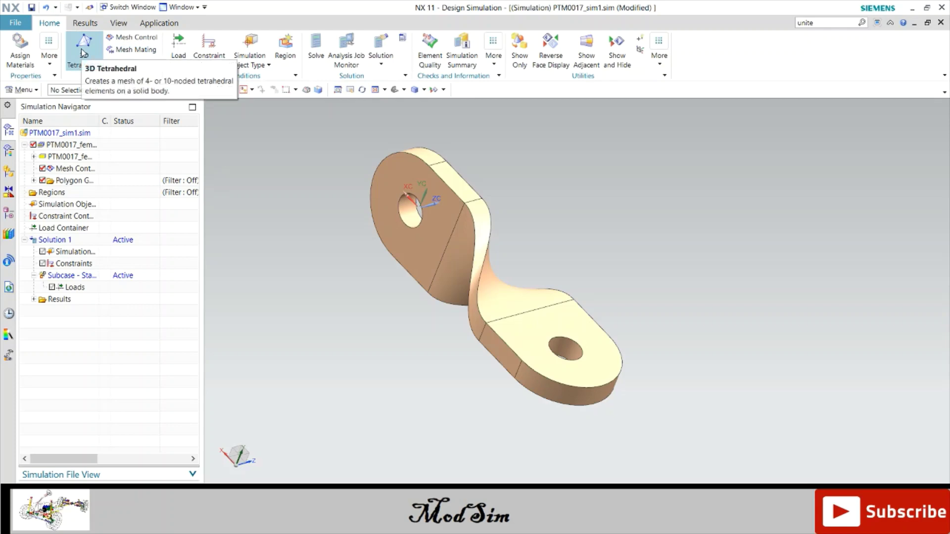
{"action": "left_click_drag", "start_coordinate": [323, 121], "coordinate": [689, 407]}
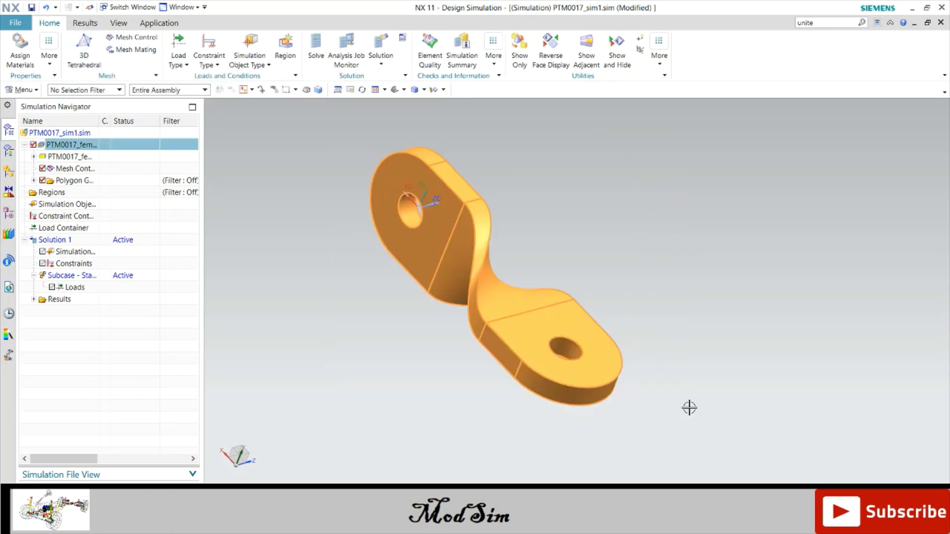
{"action": "left_click", "coordinate": [211, 63]}
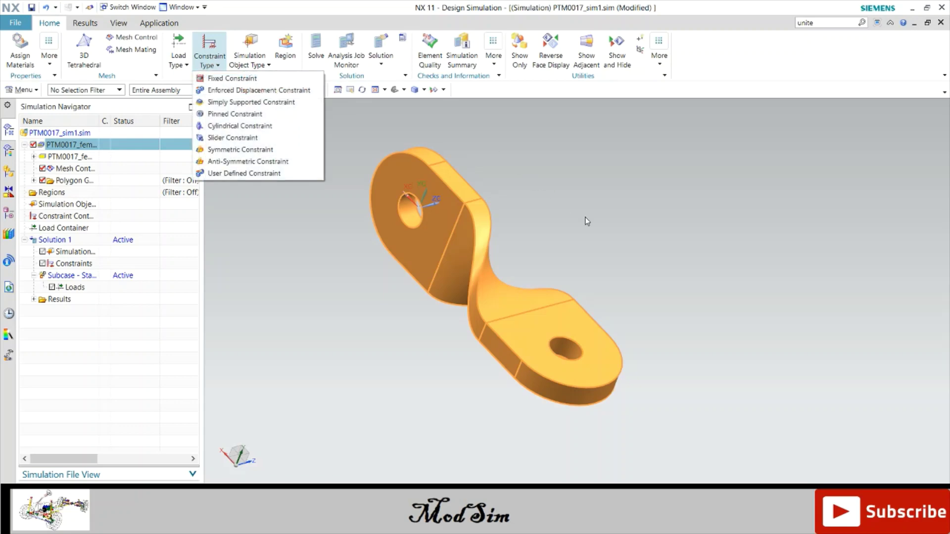
{"action": "left_click", "coordinate": [225, 77]}
{"action": "key", "text": "Escape"}
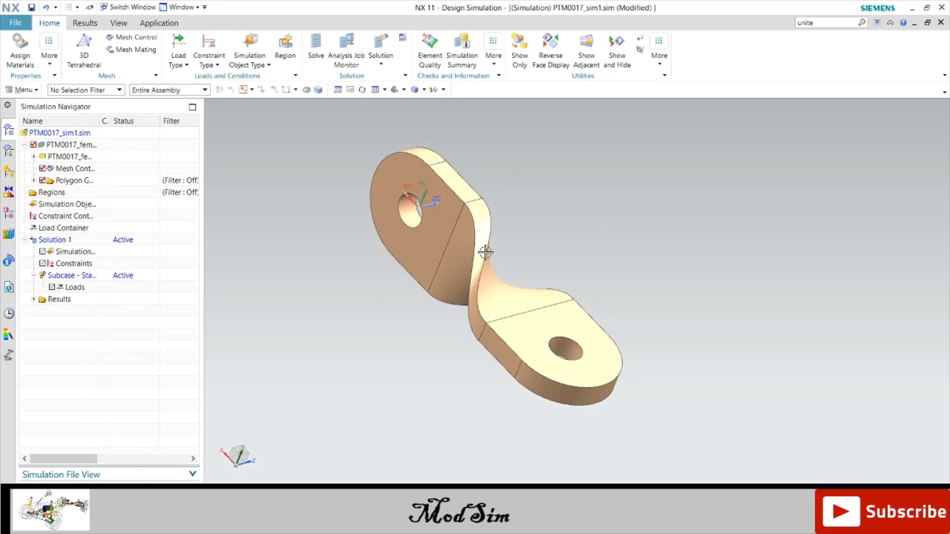
- Apply a fixed constraint to the inner cylindrical face of the hole in the bracket's upper lug
{"action": "left_click", "coordinate": [213, 63]}
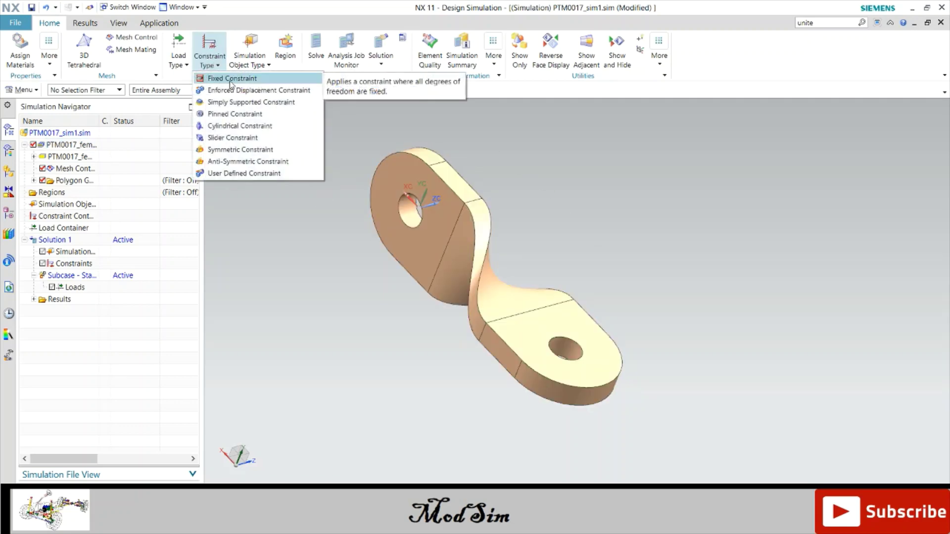
{"action": "left_click", "coordinate": [228, 75]}
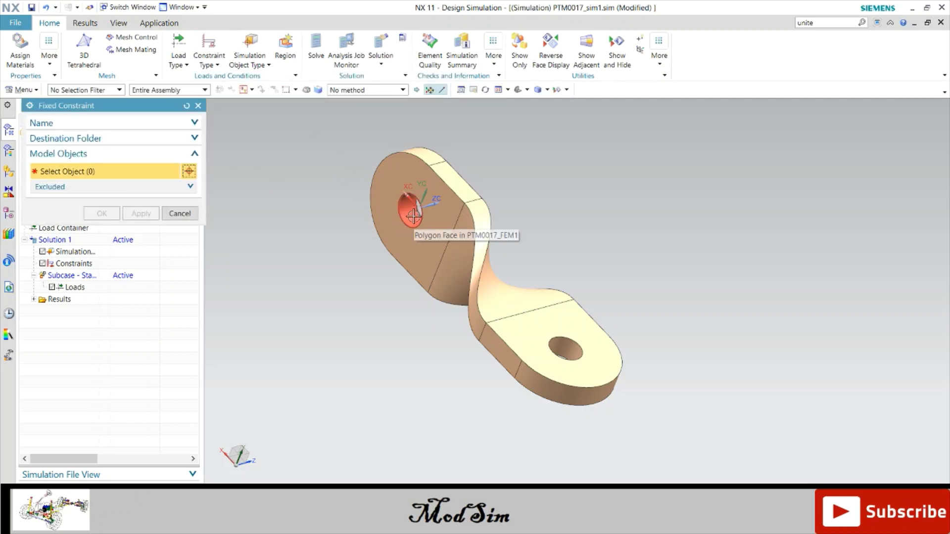
{"action": "left_click", "coordinate": [413, 216]}
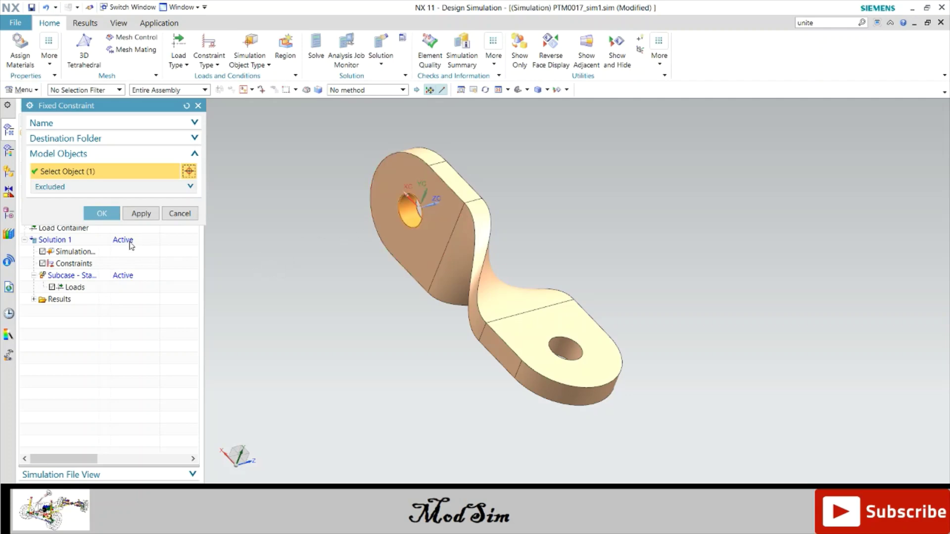
{"action": "left_click", "coordinate": [105, 213]}
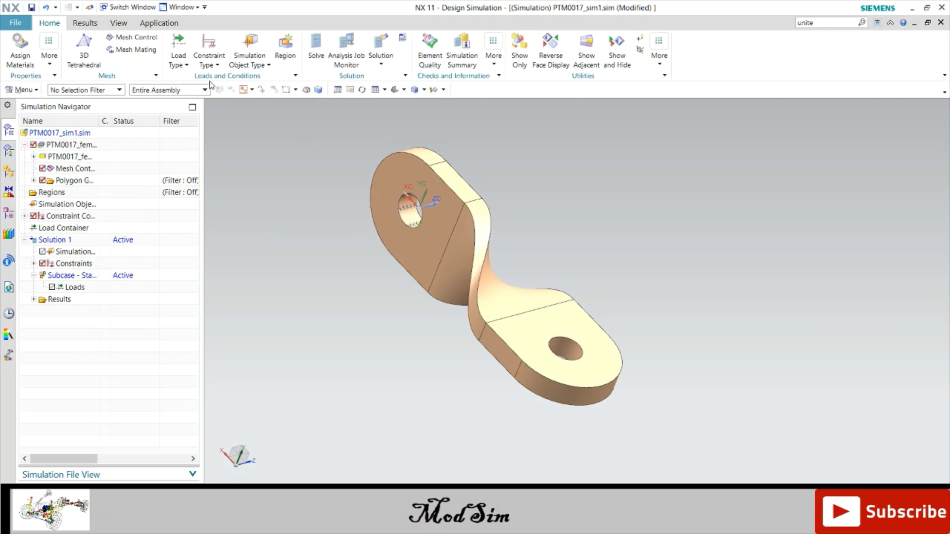
- Define a Magnitude and direction force of 1000 N on the flat upper face of the bracket's lower lug
{"action": "left_click", "coordinate": [179, 60]}
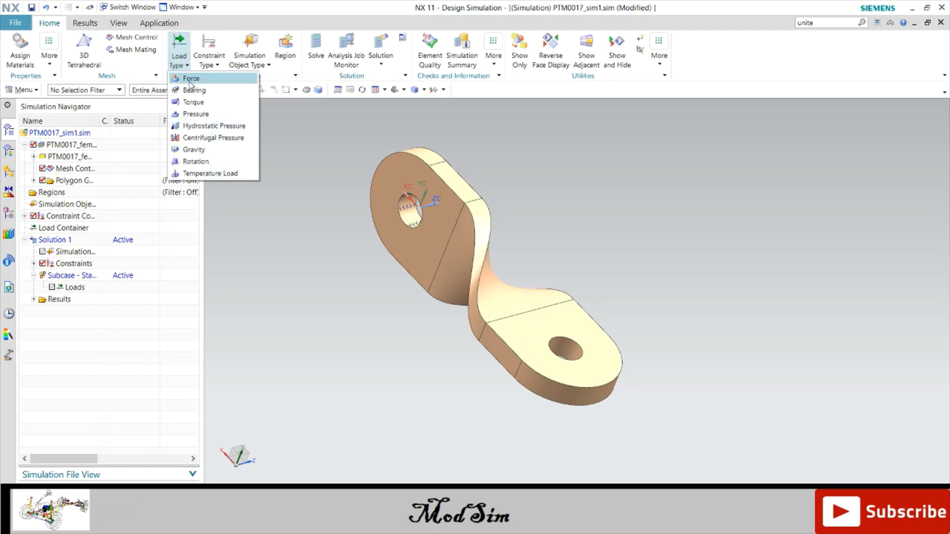
{"action": "left_click", "coordinate": [193, 79]}
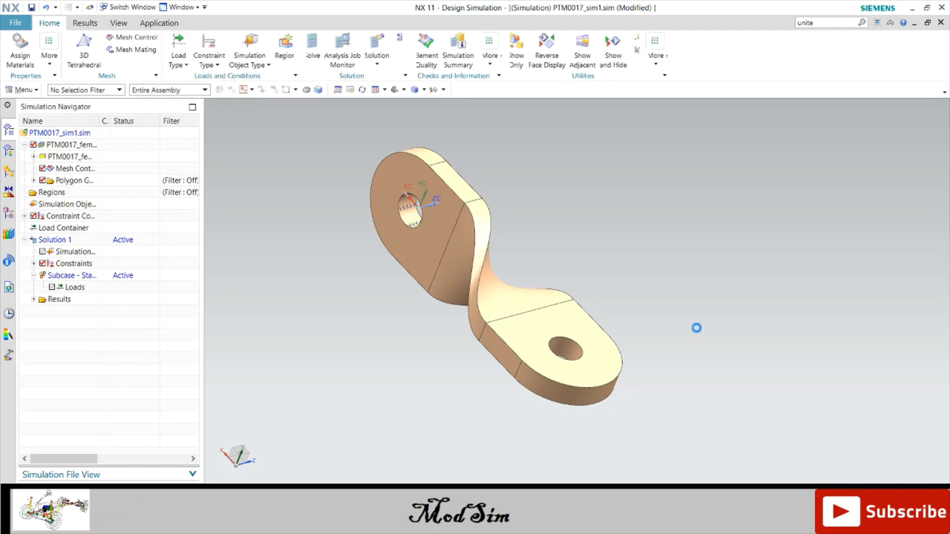
{"action": "left_click", "coordinate": [570, 329]}
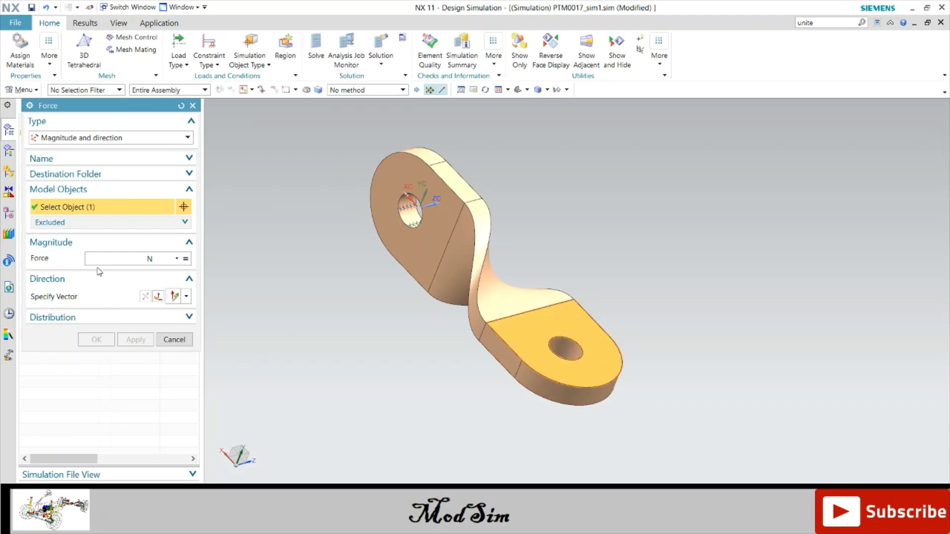
{"action": "type", "text": "1000"}
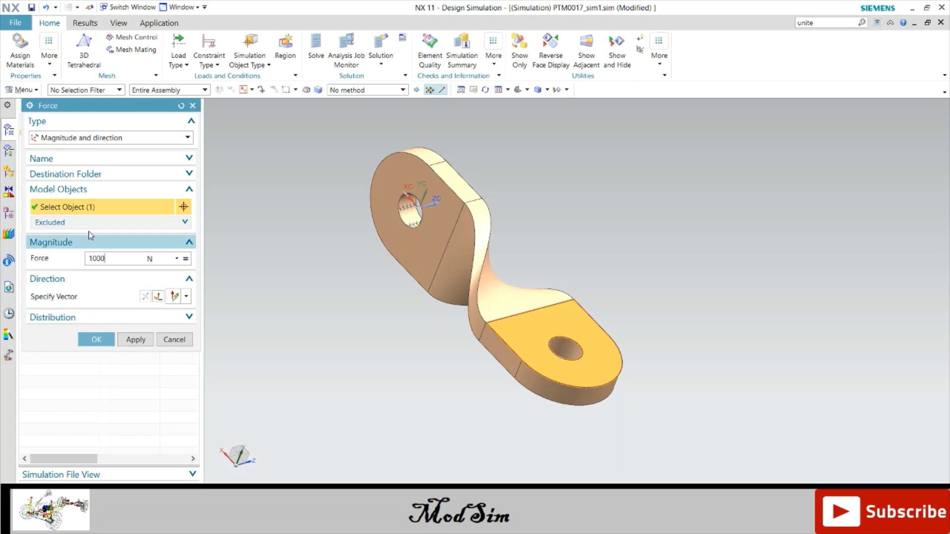
{"action": "left_click", "coordinate": [93, 139]}
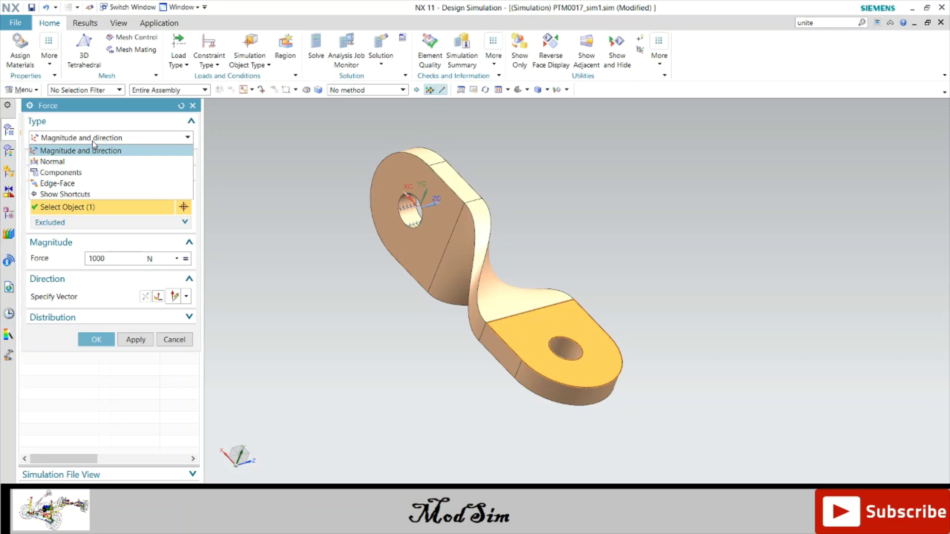
{"action": "left_click", "coordinate": [93, 142]}
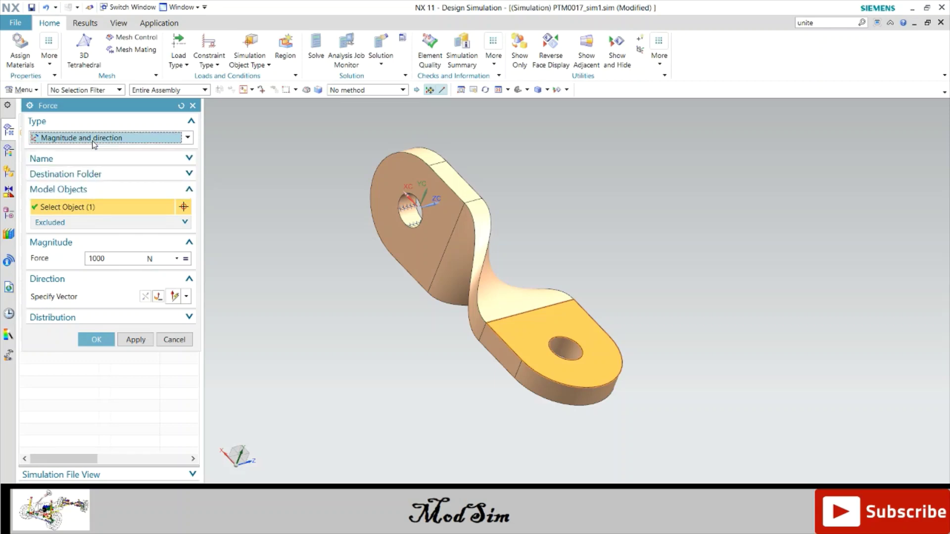
{"action": "left_click", "coordinate": [96, 340]}
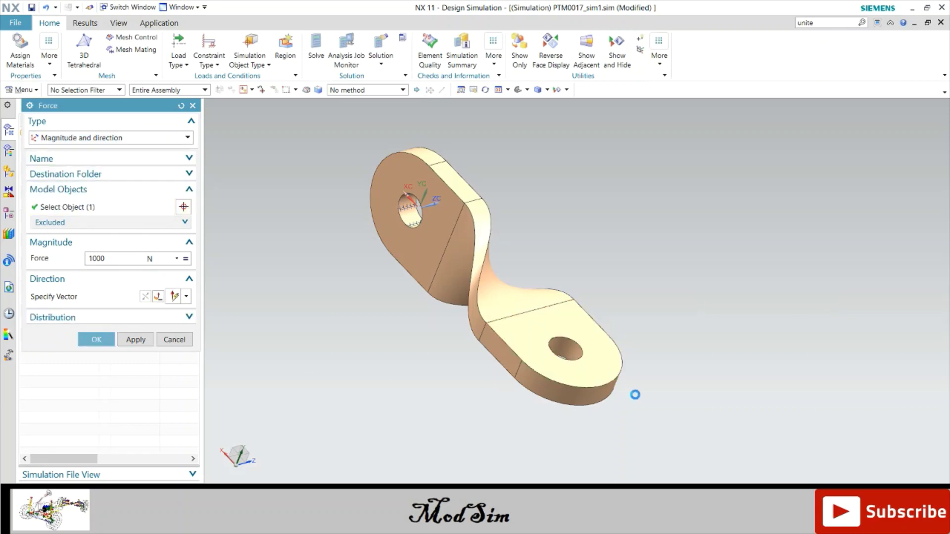
- Specify the YC axis as the force vector, reverse it to point down into the lower lug's face, and create the load
{"action": "middle_click_drag", "start_coordinate": [640, 375], "coordinate": [618, 366]}
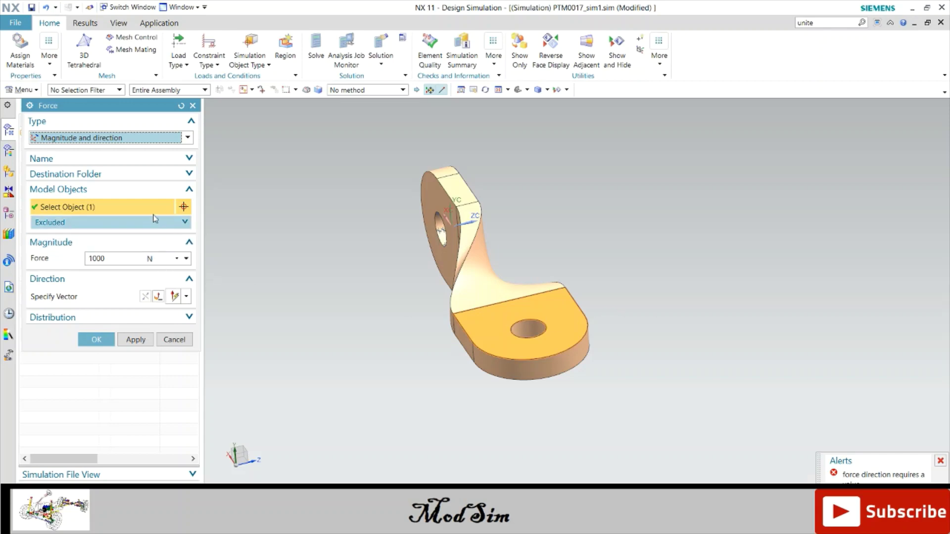
{"action": "left_click", "coordinate": [128, 139]}
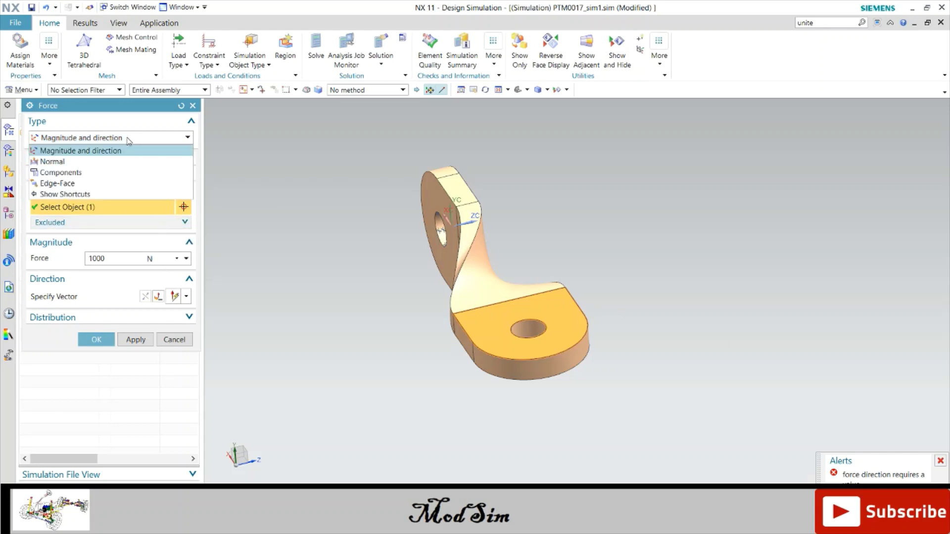
{"action": "left_click", "coordinate": [126, 149]}
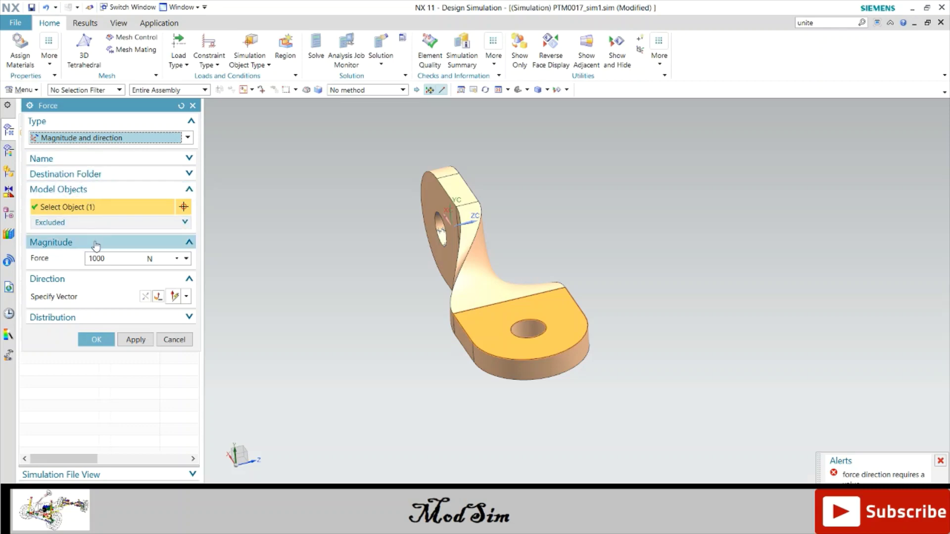
{"action": "left_click", "coordinate": [114, 297]}
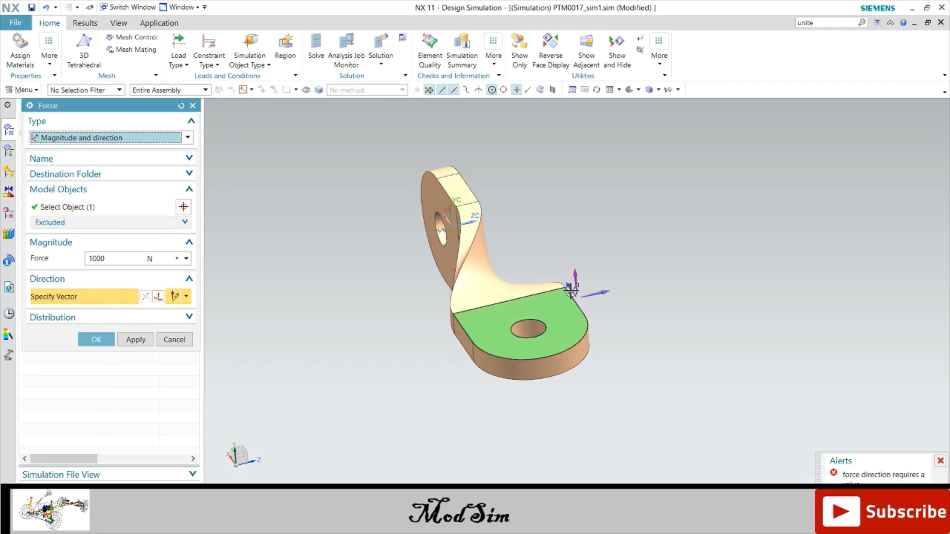
{"action": "middle_click_drag", "start_coordinate": [593, 307], "coordinate": [566, 244]}
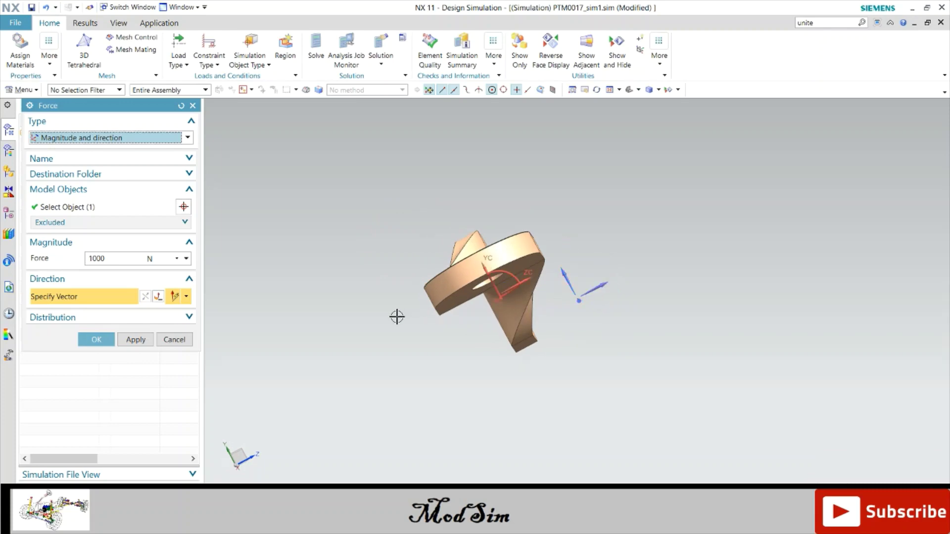
{"action": "left_click", "coordinate": [566, 276]}
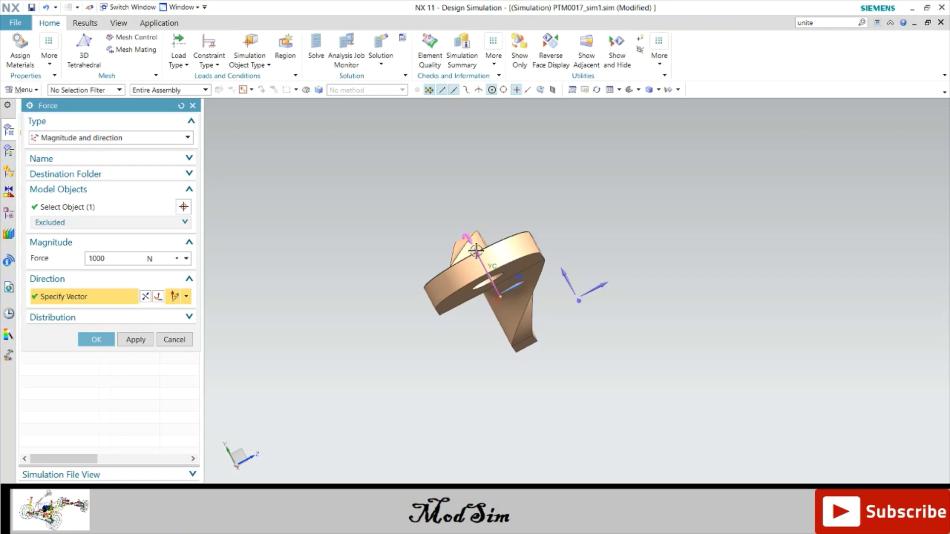
{"action": "middle_click_drag", "start_coordinate": [504, 271], "coordinate": [510, 314]}
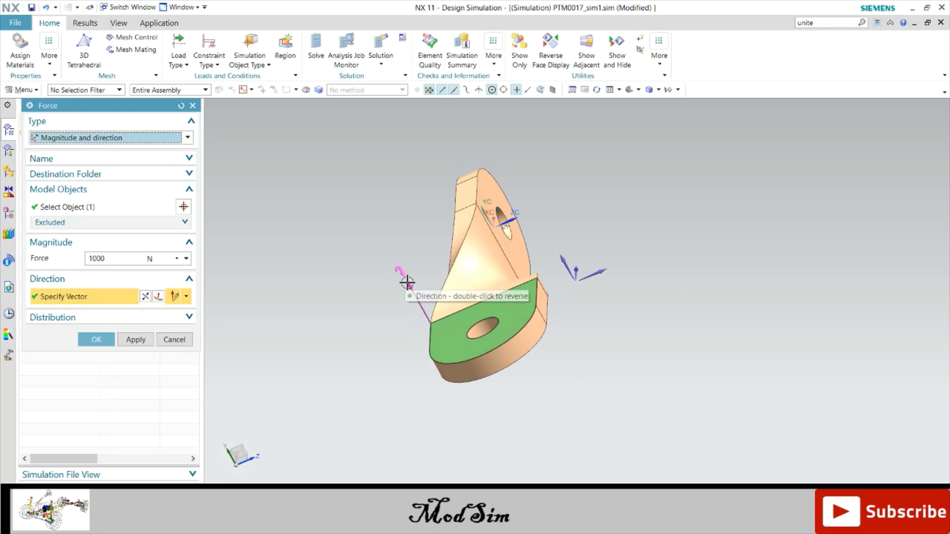
{"action": "left_click", "coordinate": [404, 277]}
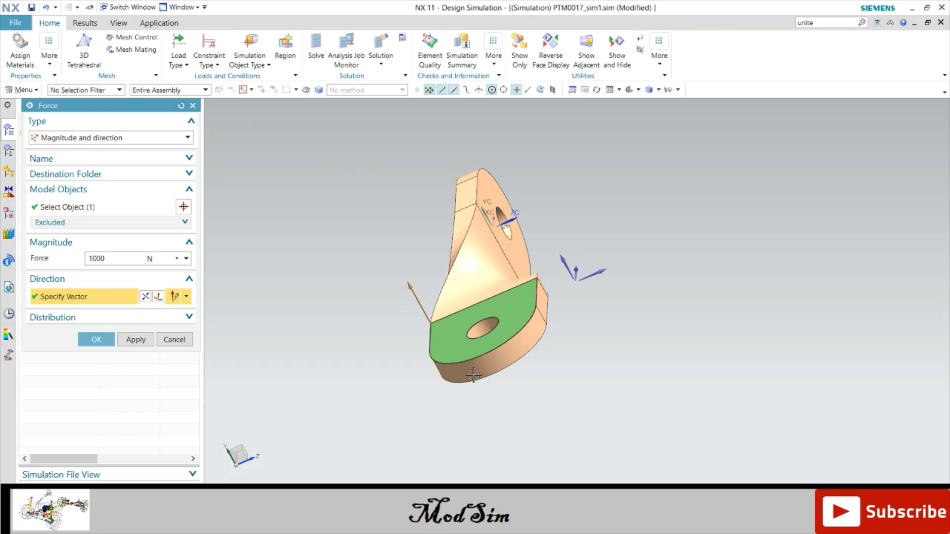
{"action": "middle_click_drag", "start_coordinate": [420, 341], "coordinate": [498, 235]}
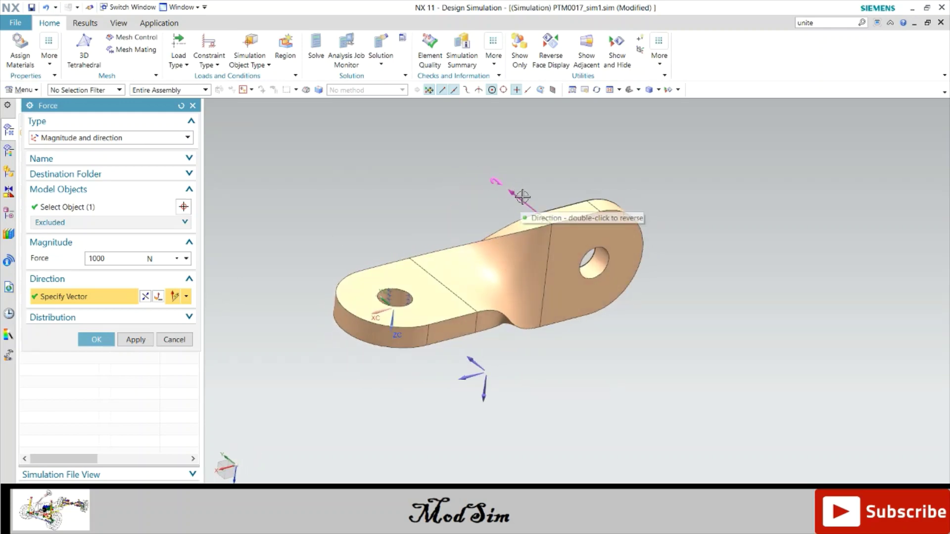
{"action": "right_click", "coordinate": [508, 189]}
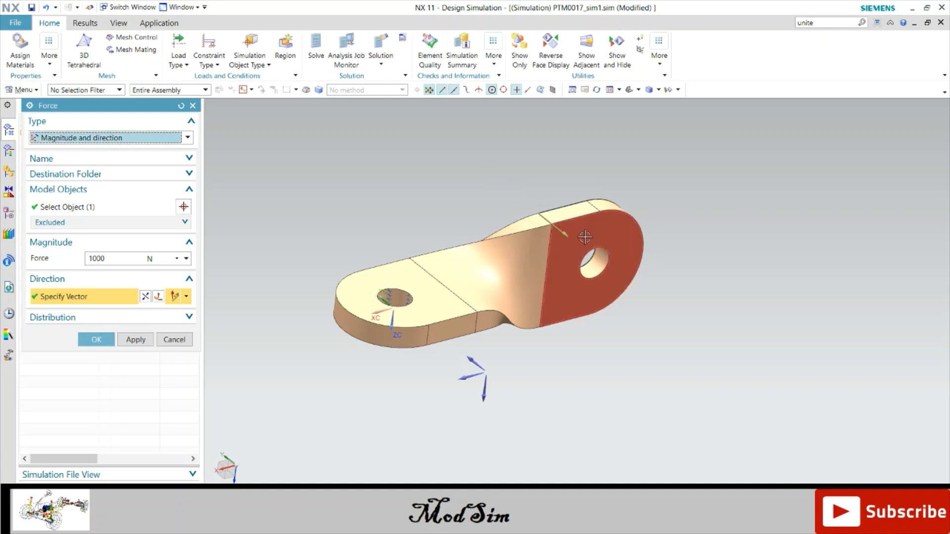
{"action": "middle_click_drag", "start_coordinate": [536, 220], "coordinate": [441, 315]}
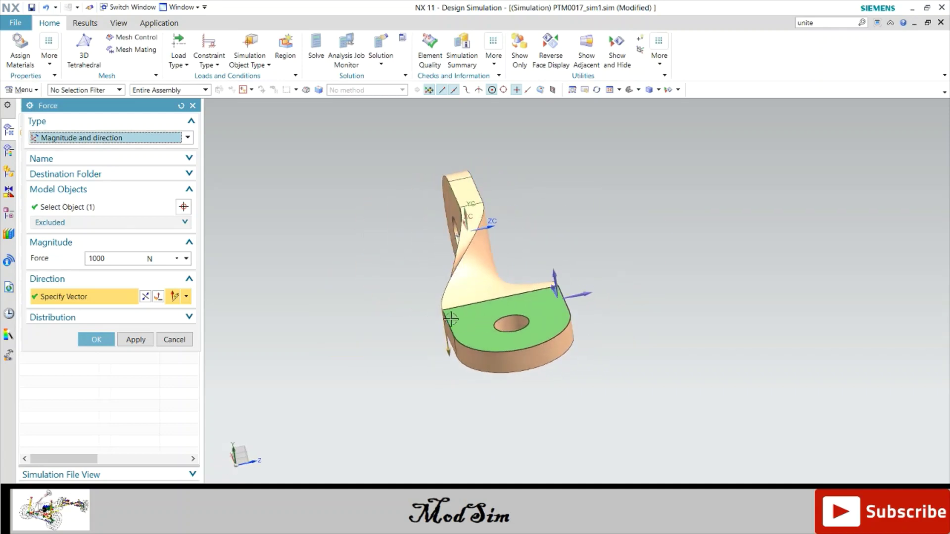
{"action": "left_click", "coordinate": [96, 340]}
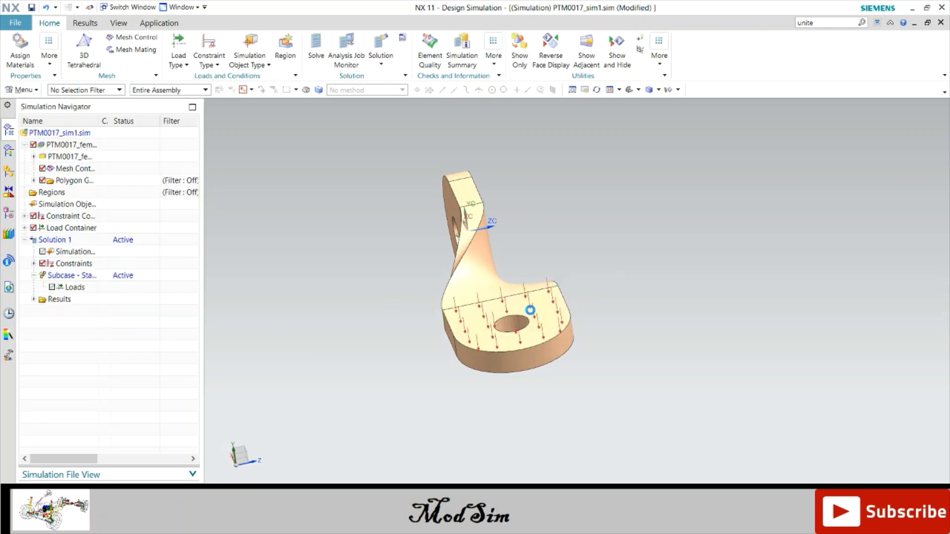
- Mesh the bracket body with a 3D tetrahedral mesh using CTETRA(4) elements and a 5 mm element size
{"action": "middle_click_drag", "start_coordinate": [506, 293], "coordinate": [371, 266]}
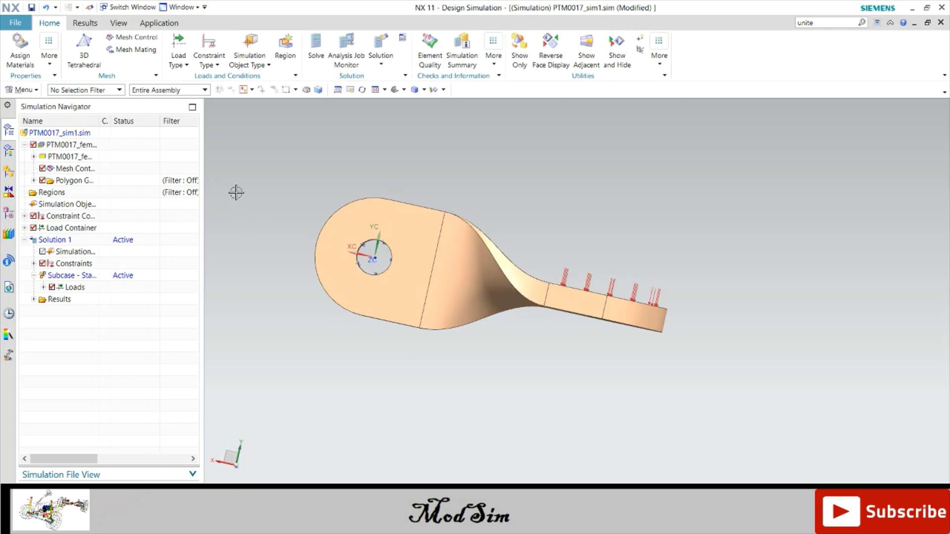
{"action": "left_click", "coordinate": [93, 53]}
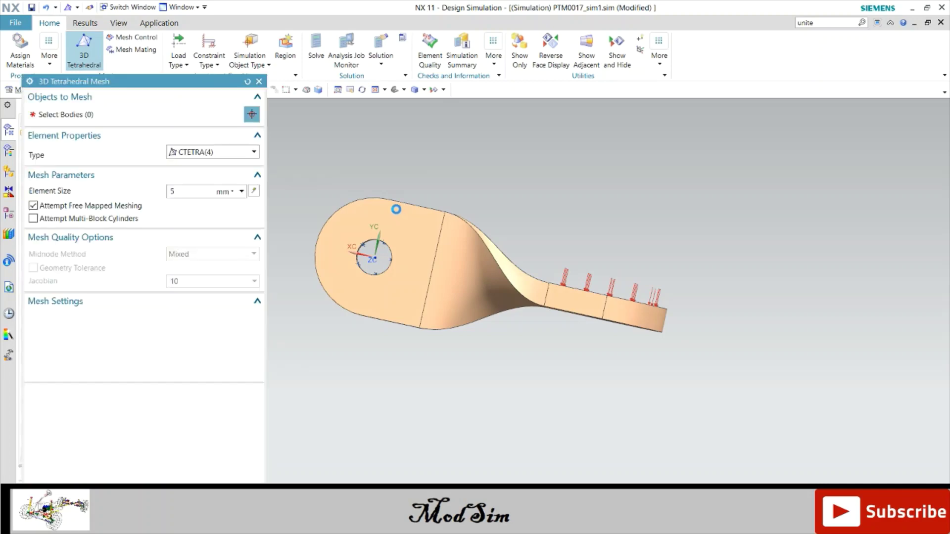
{"action": "left_click_drag", "start_coordinate": [286, 157], "coordinate": [719, 366]}
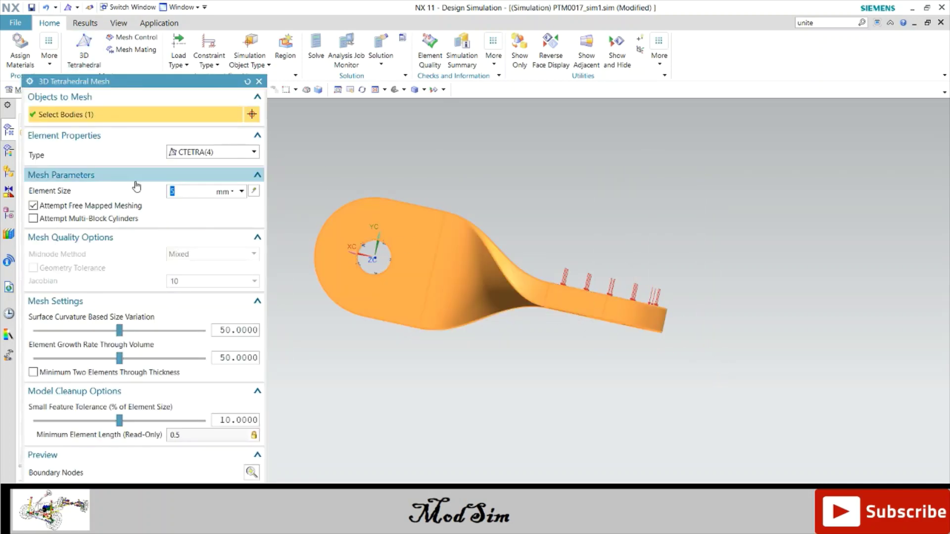
{"action": "left_click", "coordinate": [221, 155]}
{"action": "left_click", "coordinate": [220, 163]}
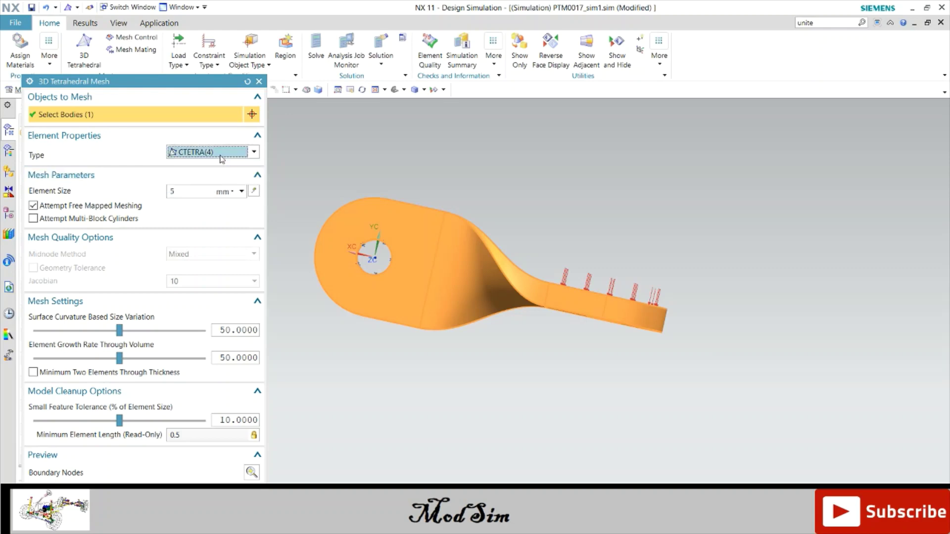
{"action": "left_click", "coordinate": [178, 192]}
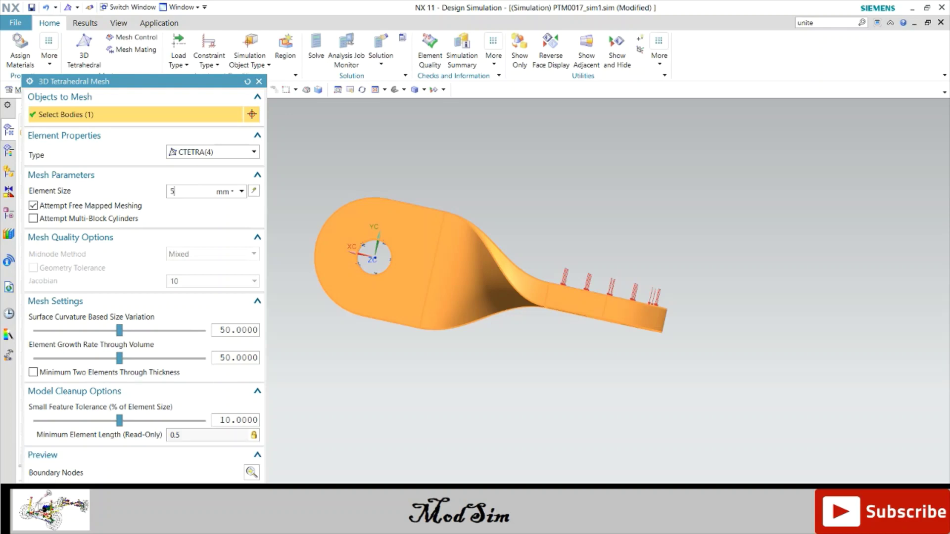
{"action": "key", "text": "Return"}
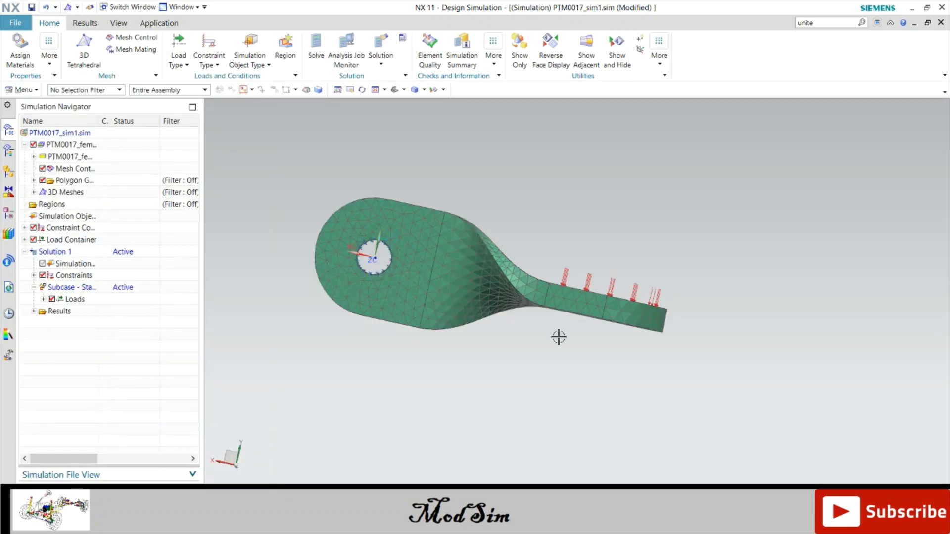
- Inspect the isotropic properties of the library material Aluminum_2014 and assign that material to the meshed bracket body
{"action": "middle_click_drag", "start_coordinate": [627, 339], "coordinate": [535, 339]}
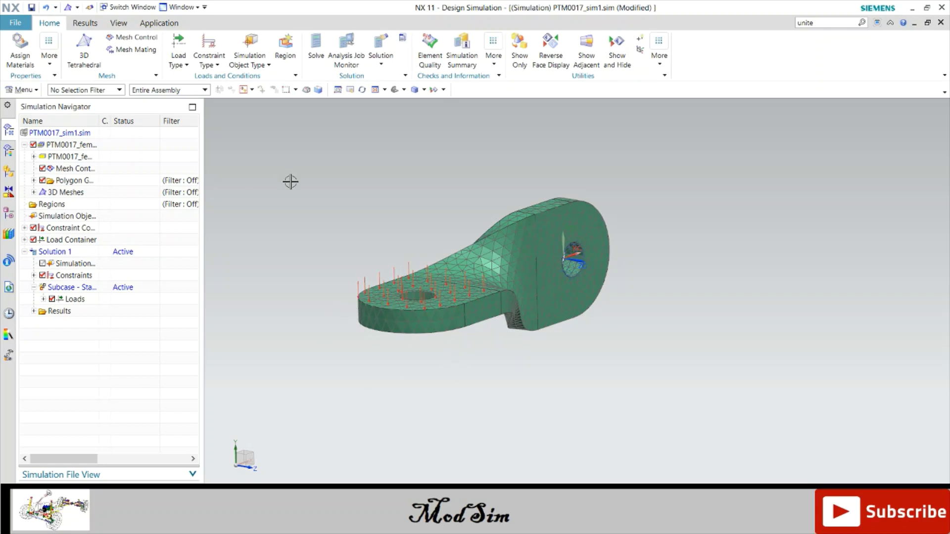
{"action": "middle_click_drag", "start_coordinate": [290, 180], "coordinate": [385, 206]}
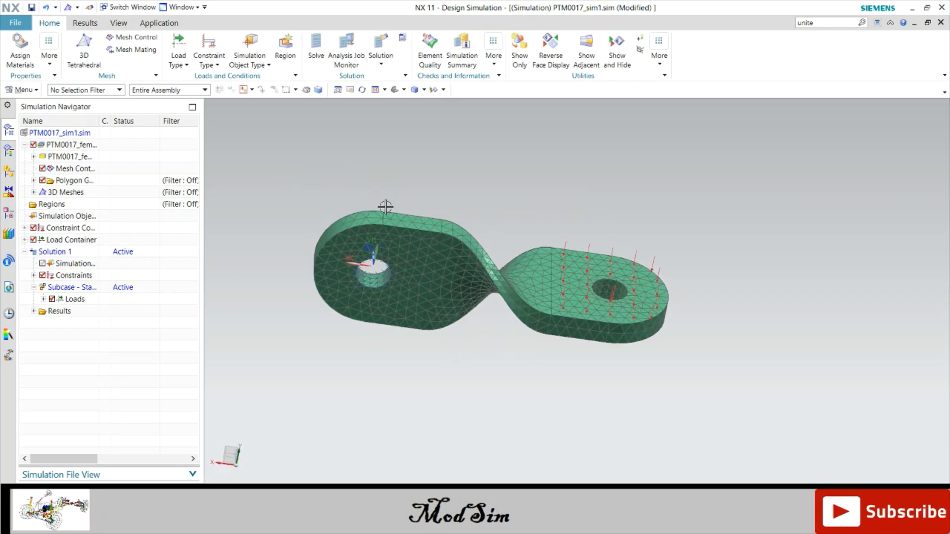
{"action": "left_click", "coordinate": [23, 57]}
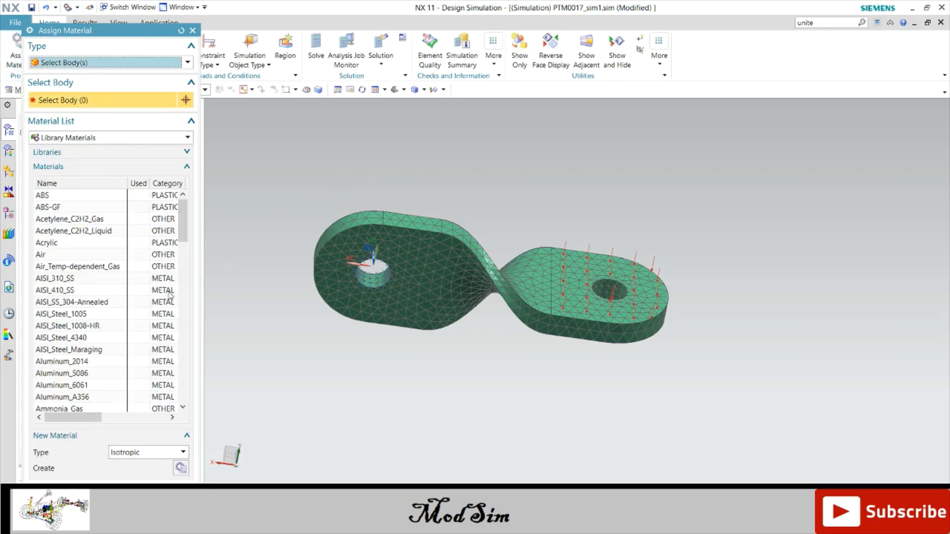
{"action": "scroll", "coordinate": [65, 307], "scroll_direction": "down", "scroll_amount": 1}
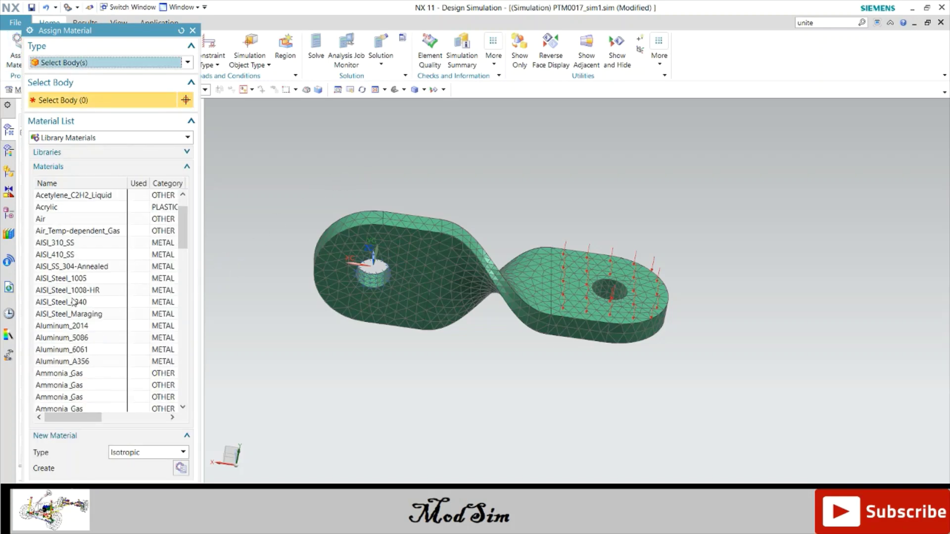
{"action": "left_click", "coordinate": [79, 280]}
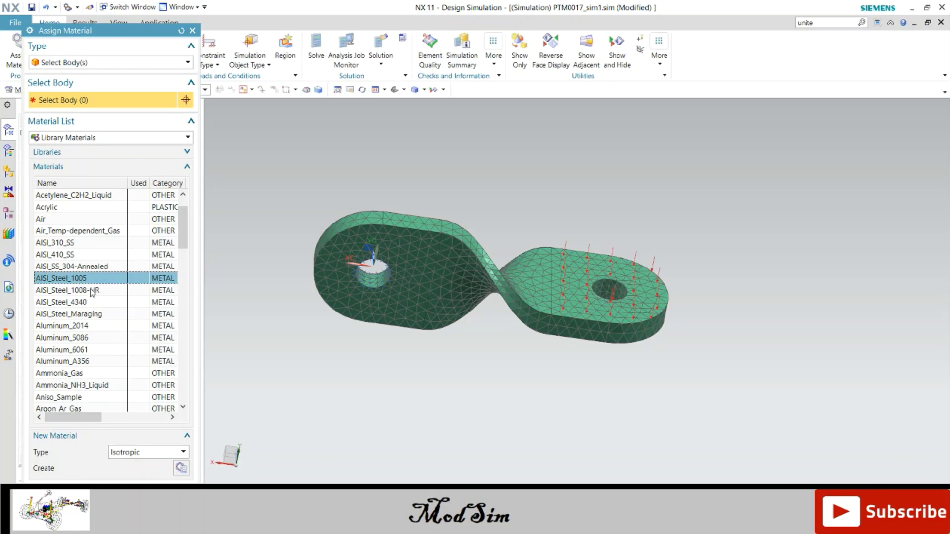
{"action": "left_click", "coordinate": [92, 328]}
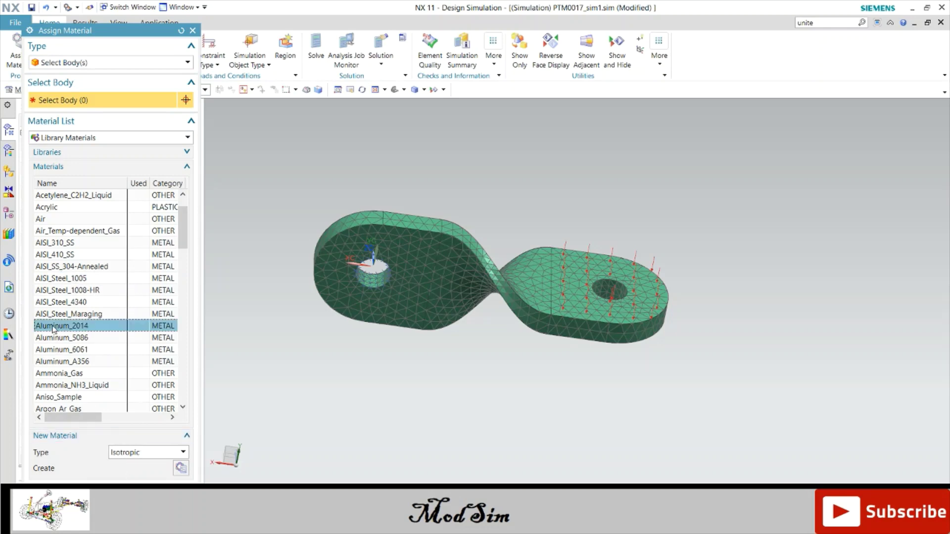
{"action": "middle_click", "coordinate": [297, 296]}
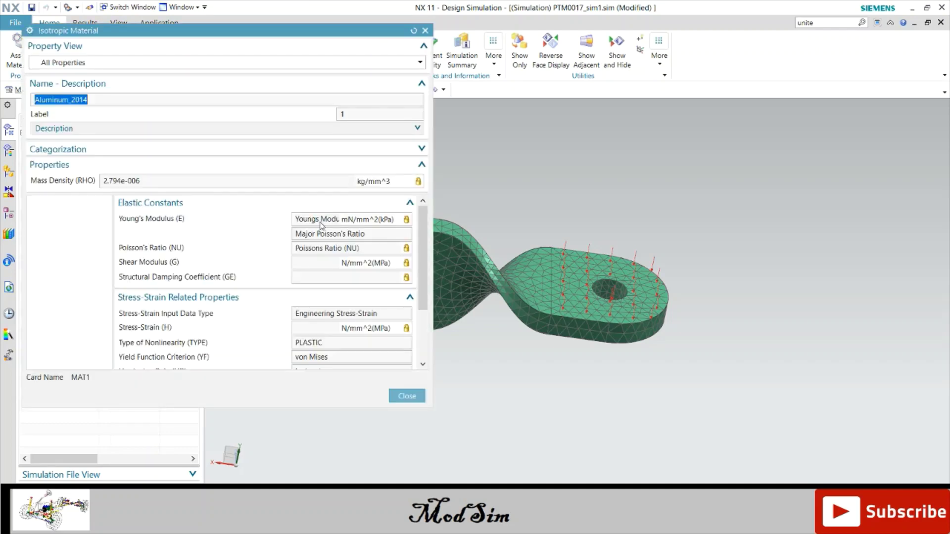
{"action": "left_click", "coordinate": [406, 396]}
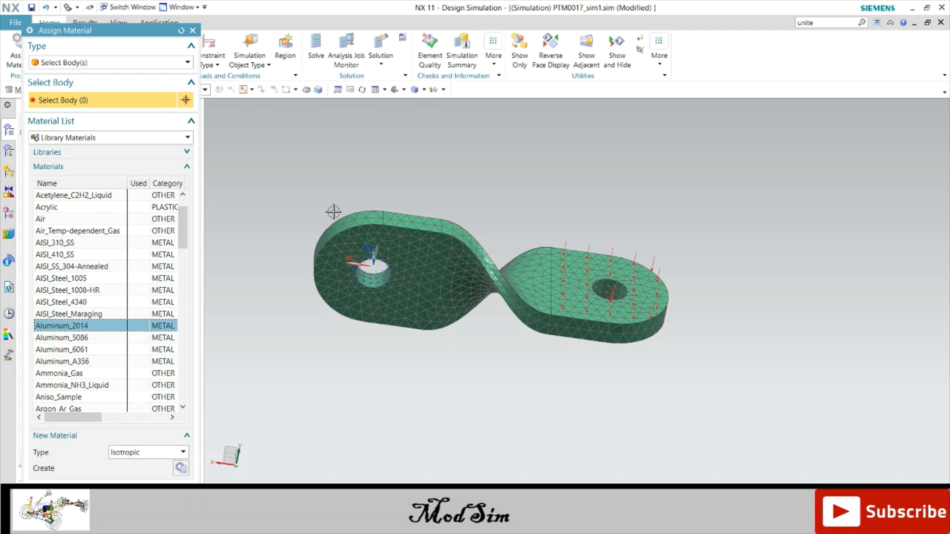
{"action": "left_click", "coordinate": [409, 237]}
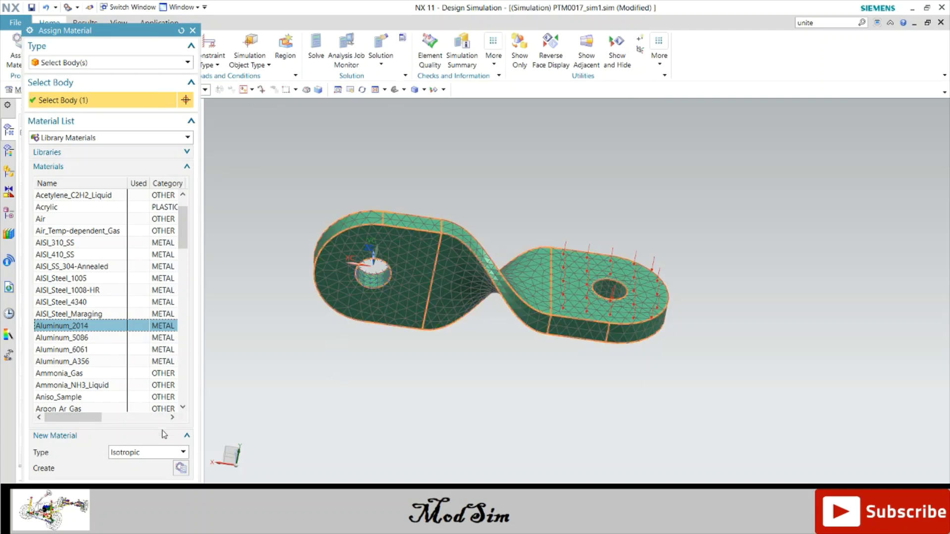
{"action": "left_click", "coordinate": [110, 499]}
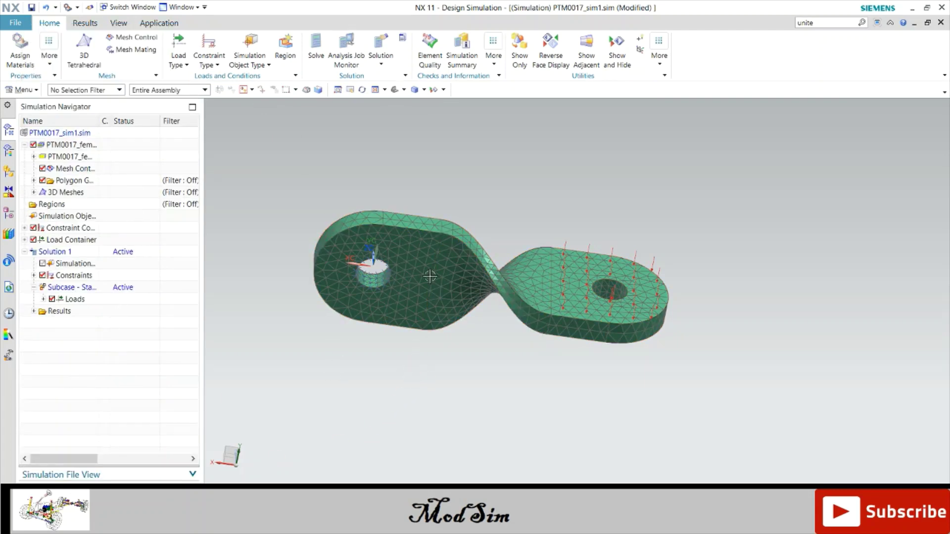
- Solve Solution 1 with the model setup check enabled
{"action": "middle_click_drag", "start_coordinate": [539, 367], "coordinate": [509, 367]}
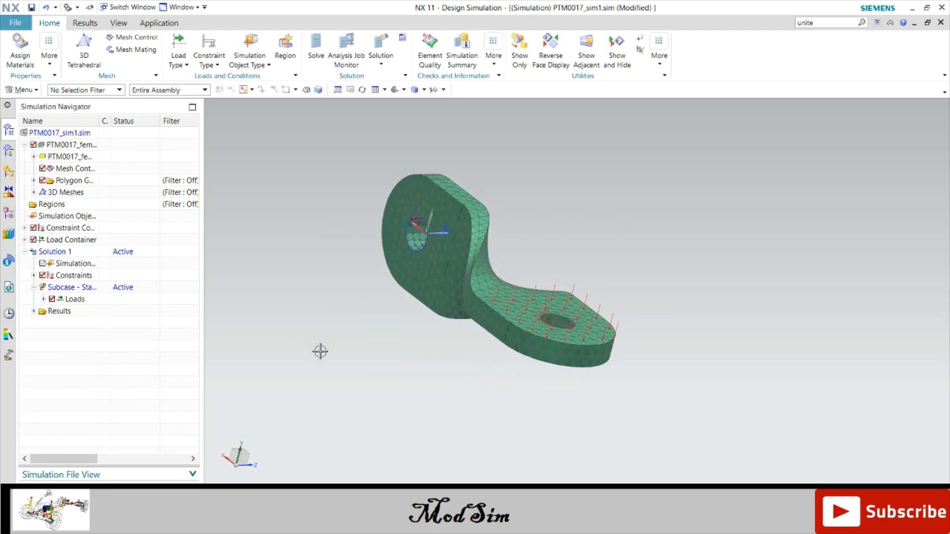
{"action": "right_click", "coordinate": [59, 254]}
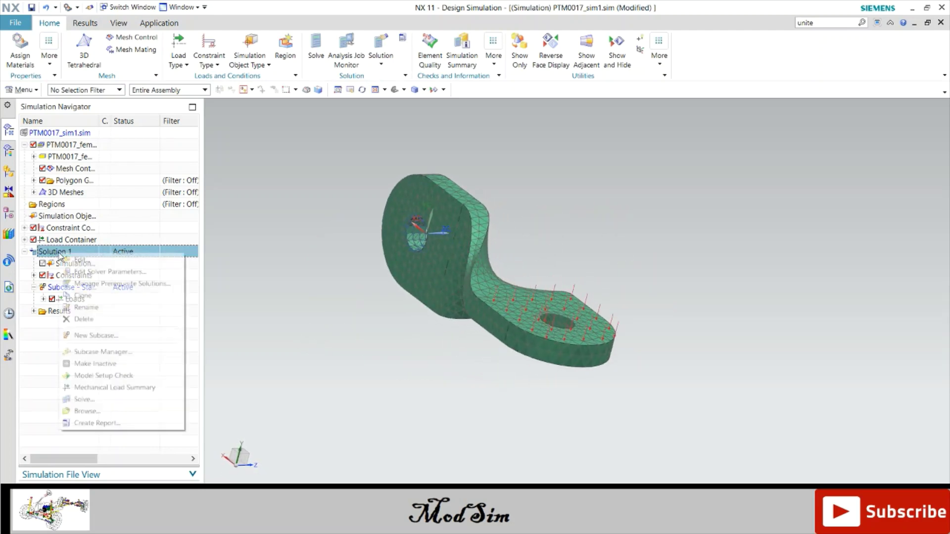
{"action": "left_click", "coordinate": [90, 399]}
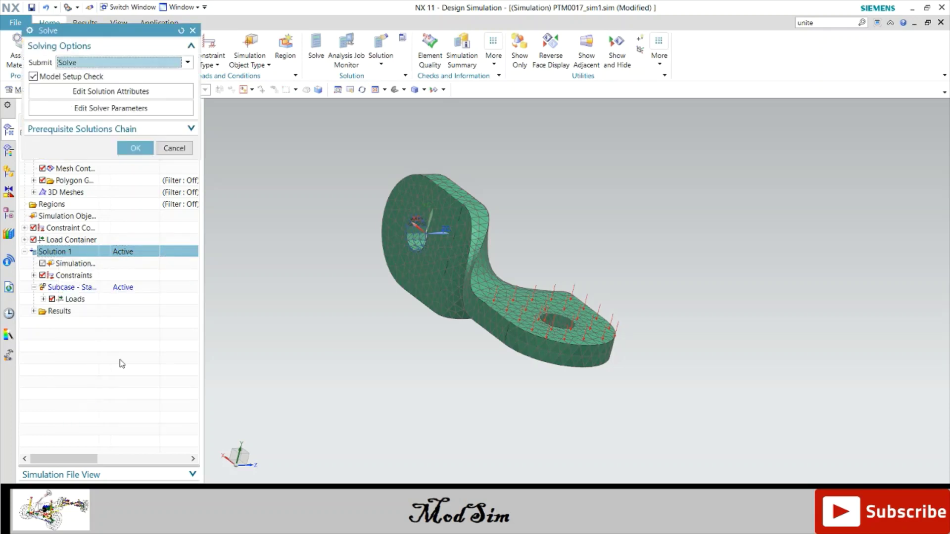
{"action": "left_click", "coordinate": [135, 147]}
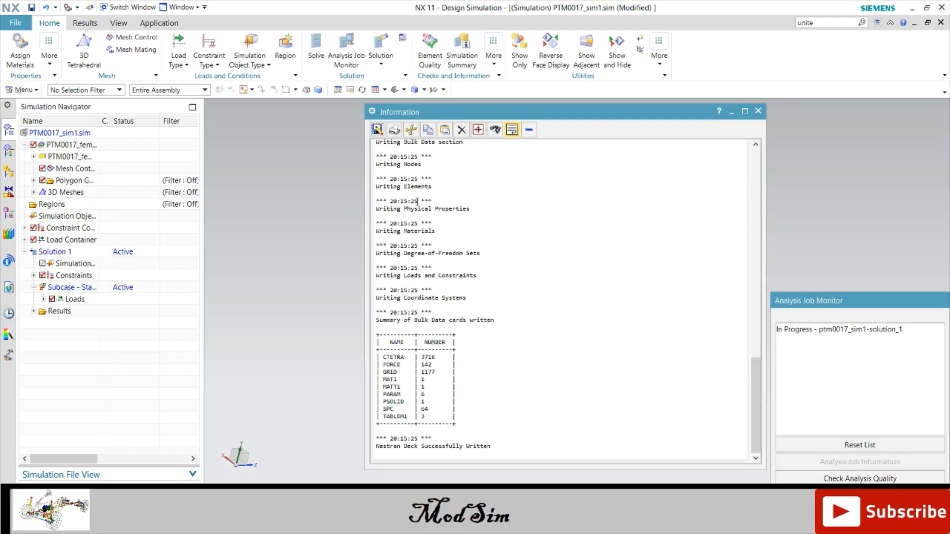
- Close the solver information window, wait for the analysis job to complete, and dismiss the Analysis Job Monitor
{"action": "left_click", "coordinate": [452, 245], "text": "shift"}
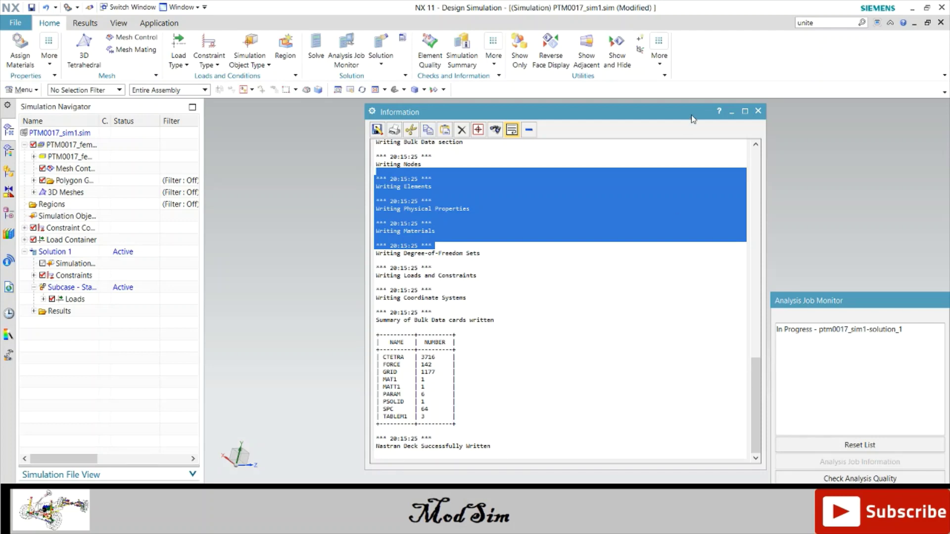
{"action": "left_click", "coordinate": [757, 111]}
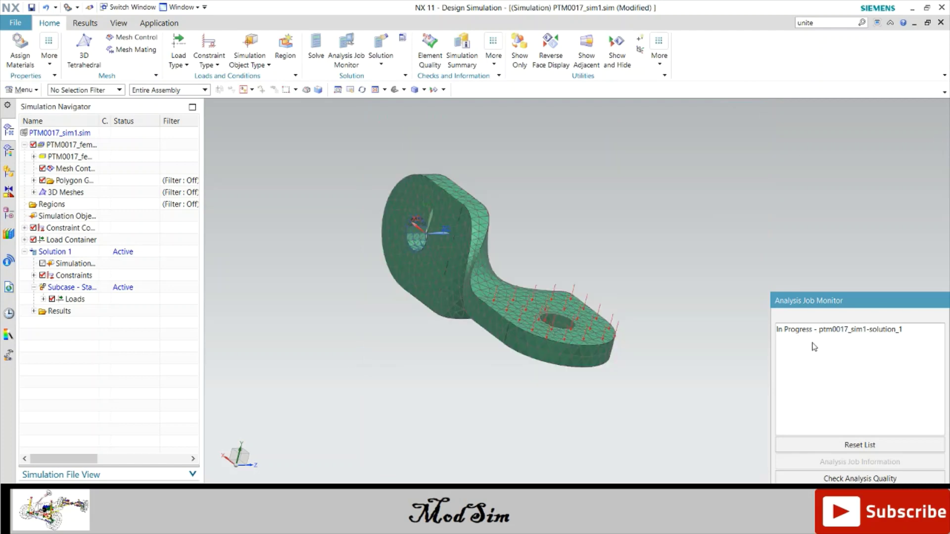
{"action": "left_click_drag", "start_coordinate": [814, 307], "coordinate": [659, 220]}
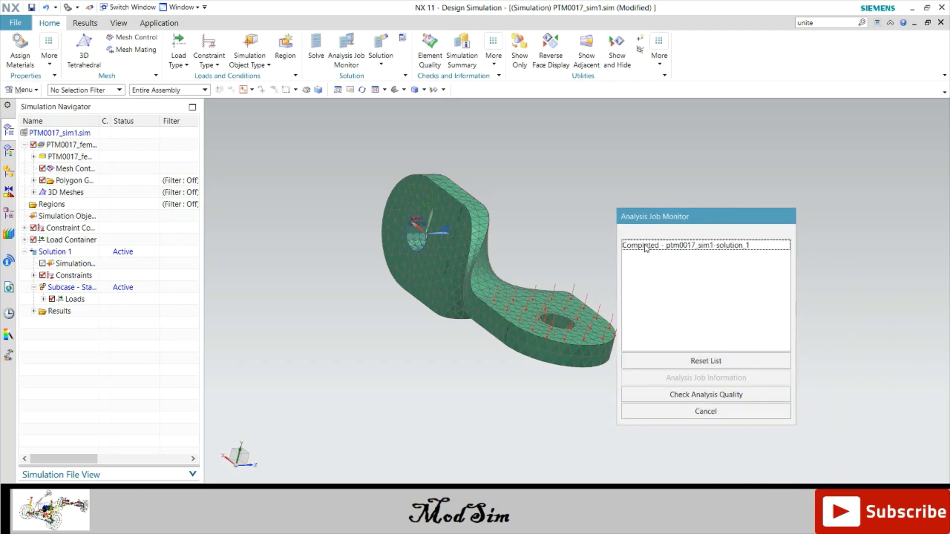
{"action": "left_click", "coordinate": [708, 415]}
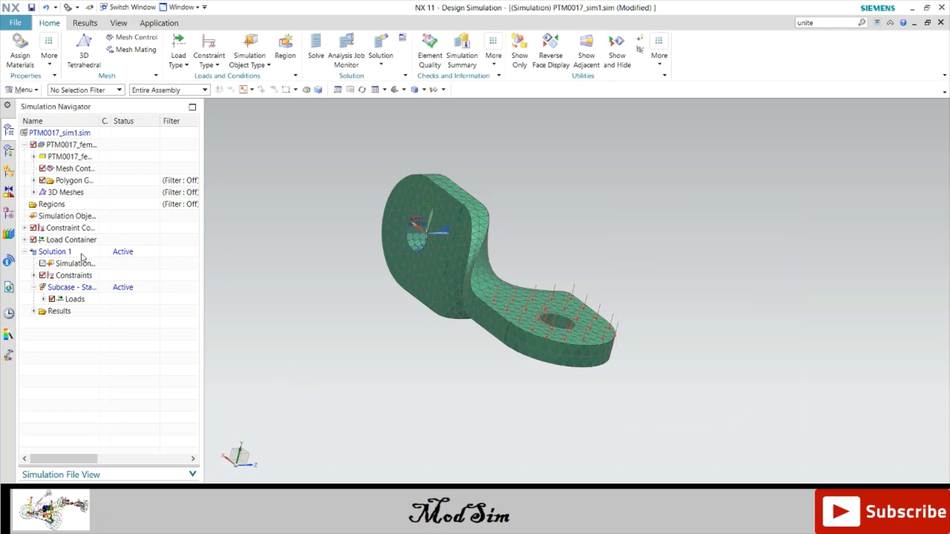
- Open the Structural results of Solution 1 for post-processing and list the available result types
{"action": "double_click", "coordinate": [54, 252]}
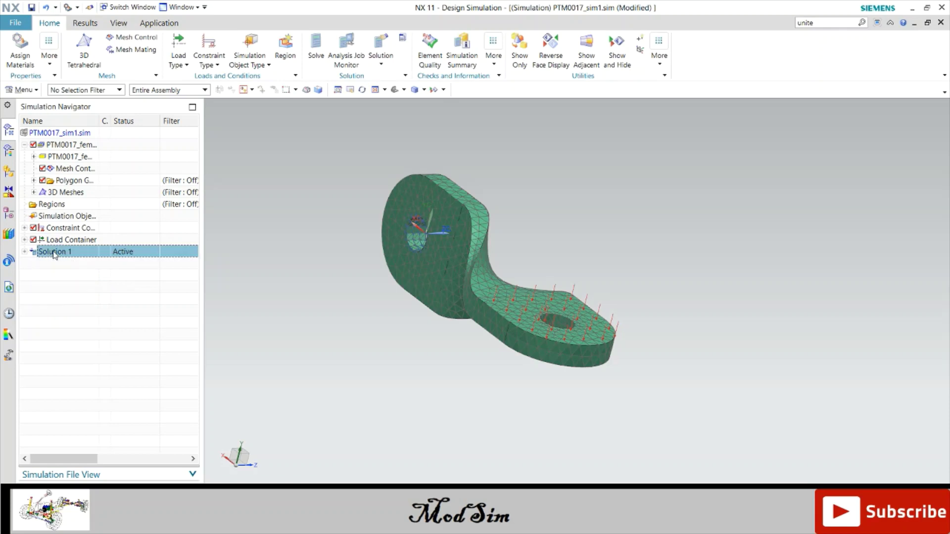
{"action": "left_click", "coordinate": [54, 253]}
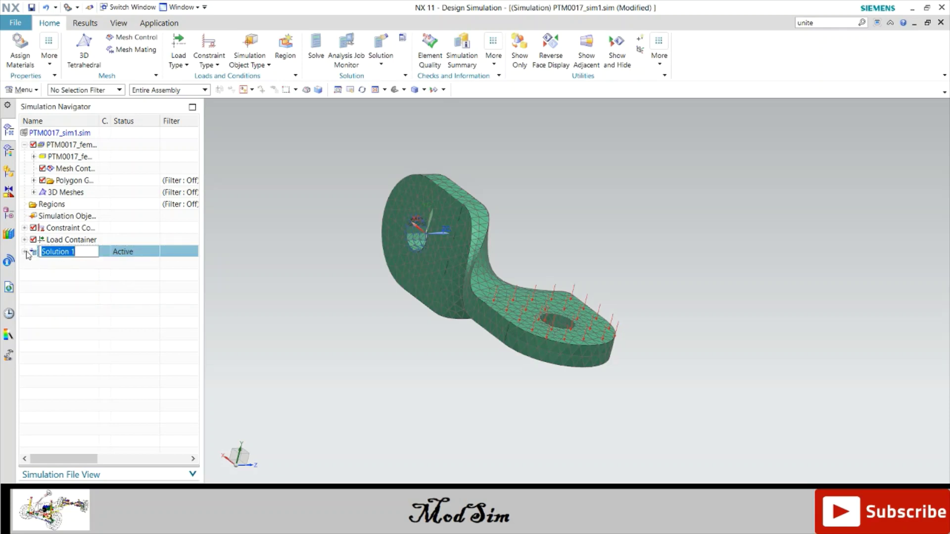
{"action": "left_click", "coordinate": [26, 252]}
{"action": "left_click", "coordinate": [33, 276]}
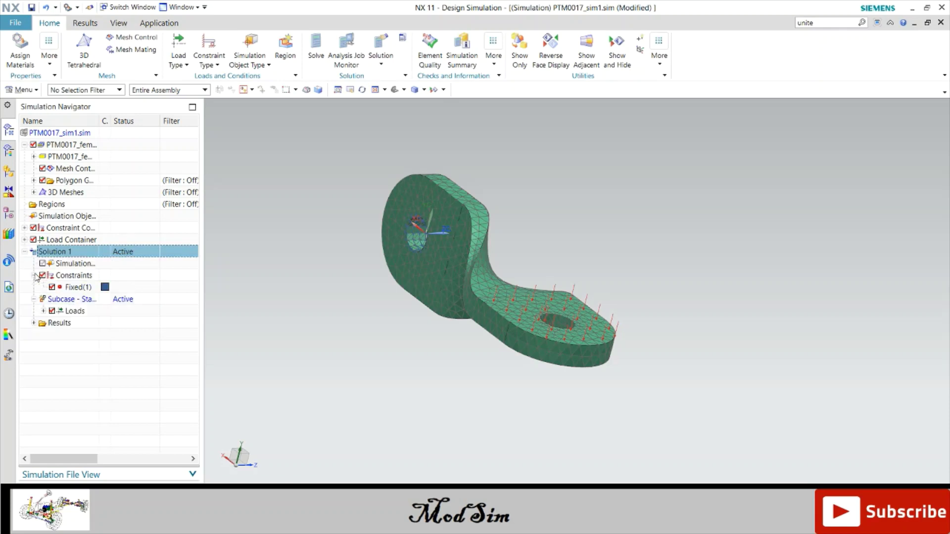
{"action": "left_click", "coordinate": [34, 275]}
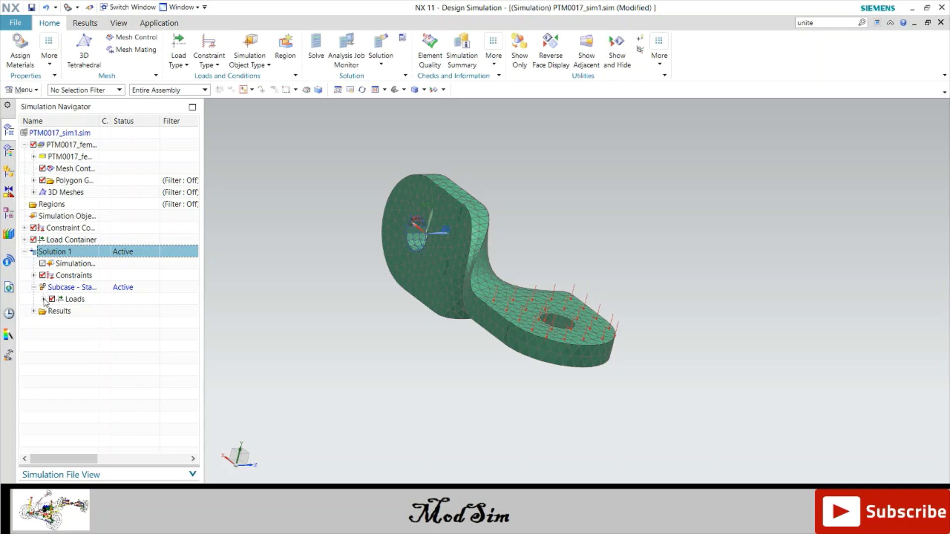
{"action": "left_click", "coordinate": [35, 312]}
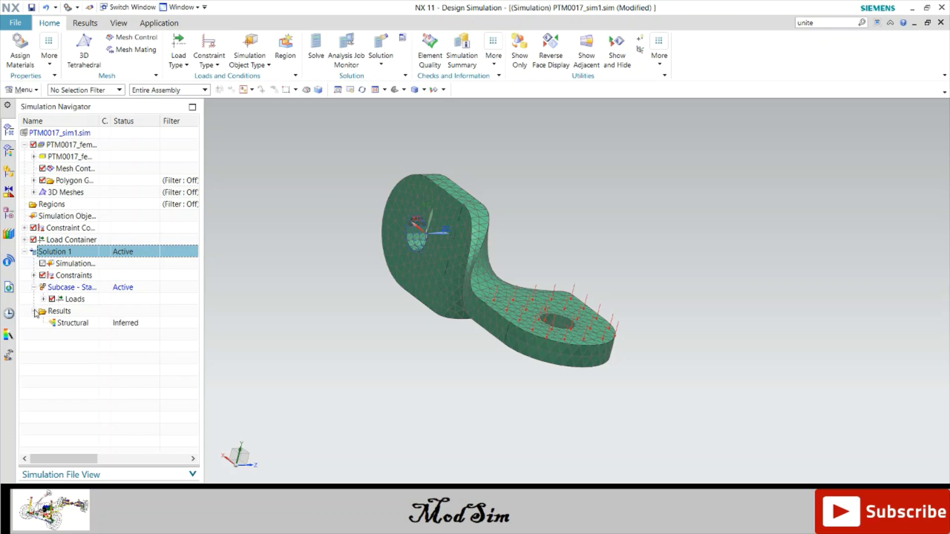
{"action": "double_click", "coordinate": [60, 324]}
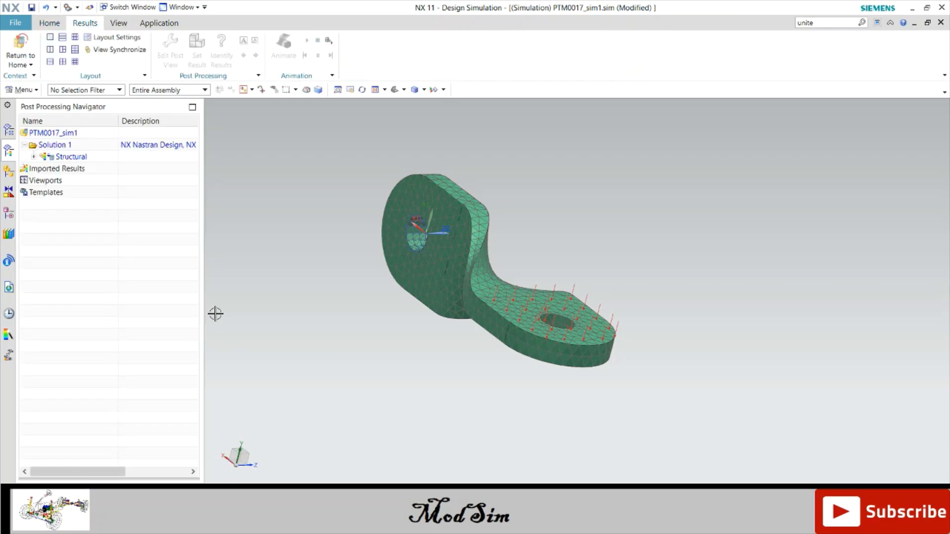
{"action": "left_click", "coordinate": [33, 157]}
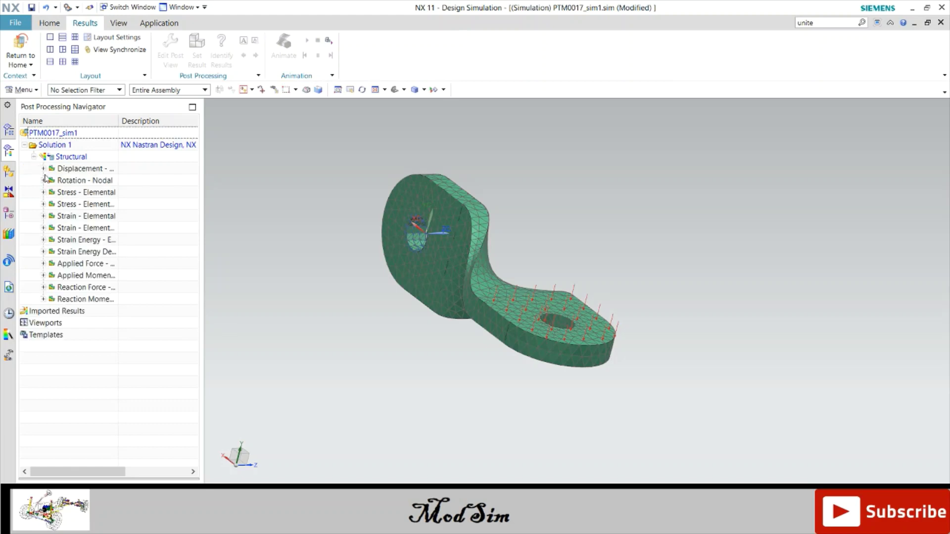
- Display the nodal displacement result as a fringe plot on the bracket and animate its deformation
{"action": "double_click", "coordinate": [74, 169]}
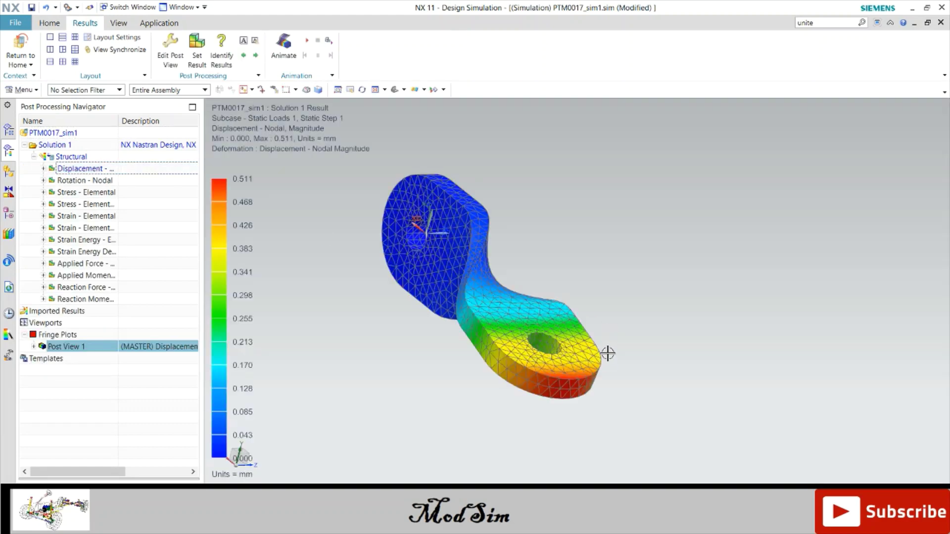
{"action": "middle_click_drag", "start_coordinate": [608, 353], "coordinate": [638, 328]}
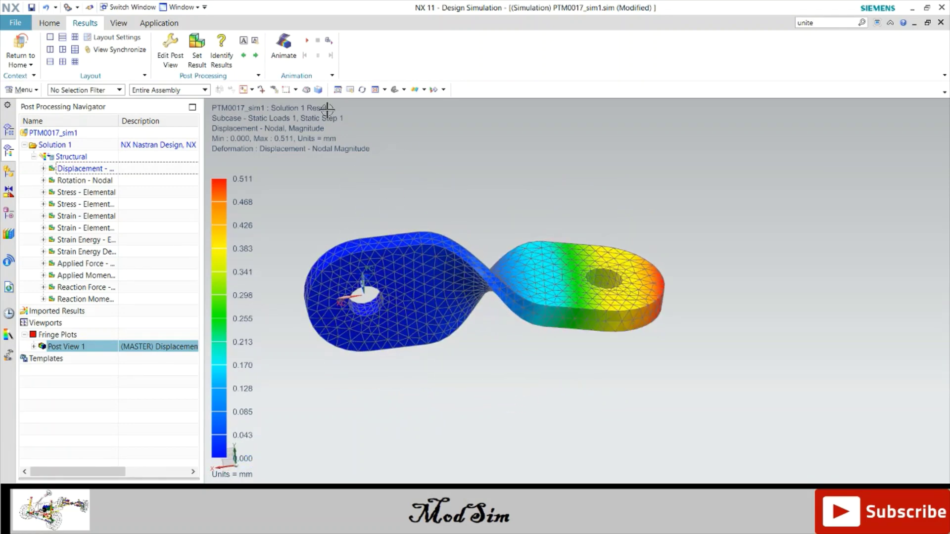
{"action": "left_click", "coordinate": [307, 40]}
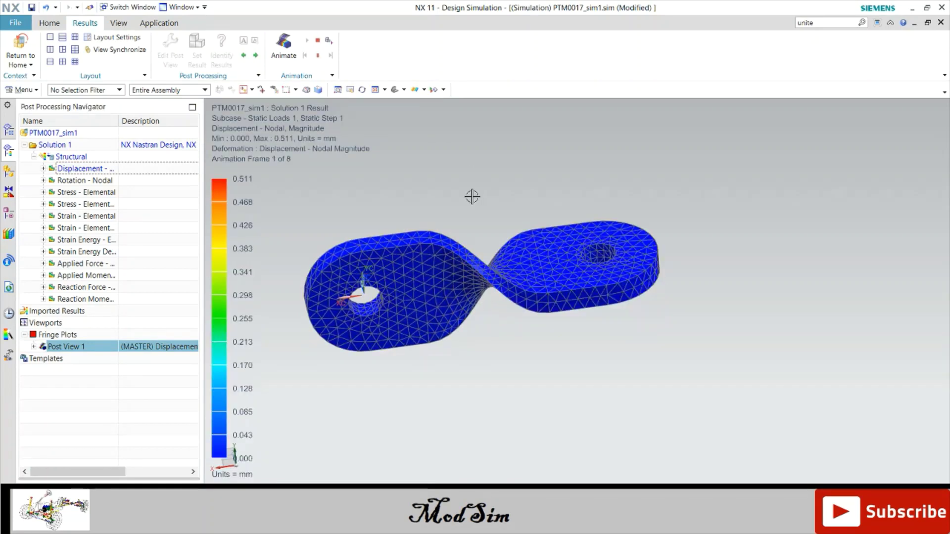
{"action": "middle_click_drag", "start_coordinate": [545, 341], "coordinate": [564, 325]}
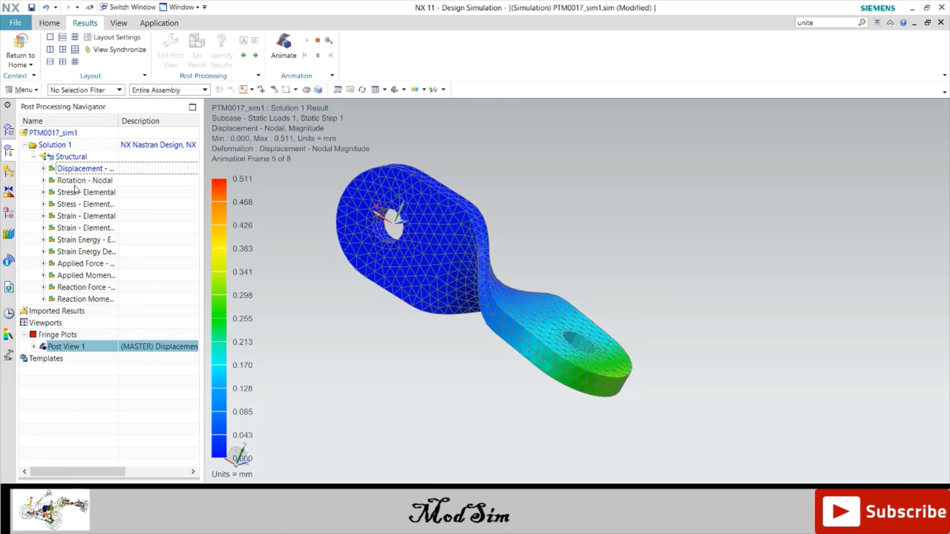
- Switch the animated fringe plot to the Stress - Elemental result and examine the bracket's twisted neck
{"action": "left_click_drag", "start_coordinate": [119, 121], "coordinate": [153, 124]}
{"action": "double_click", "coordinate": [88, 192]}
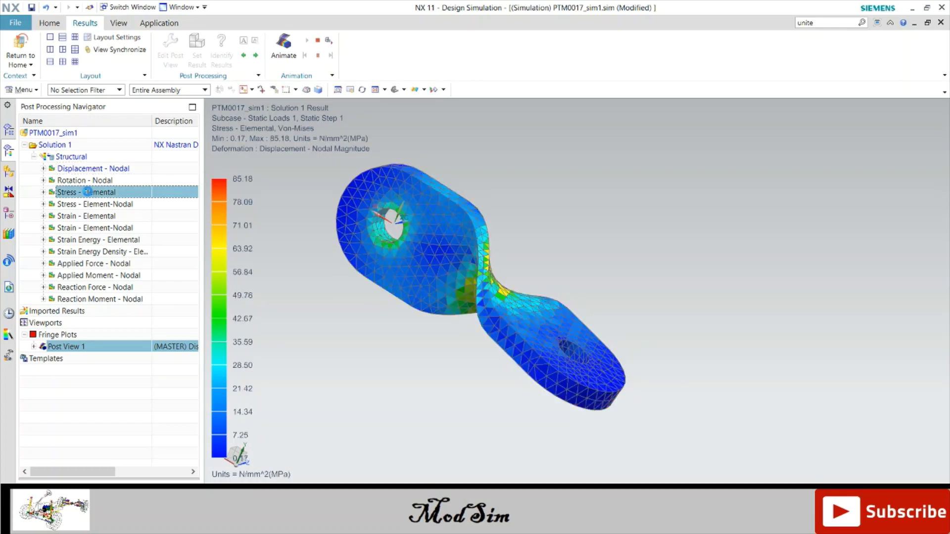
{"action": "middle_click_drag", "start_coordinate": [534, 297], "coordinate": [414, 252]}
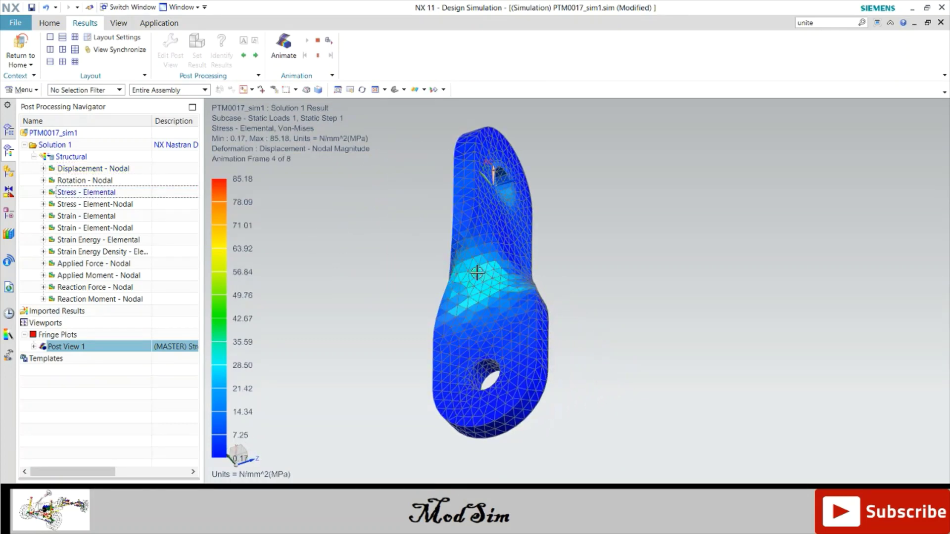